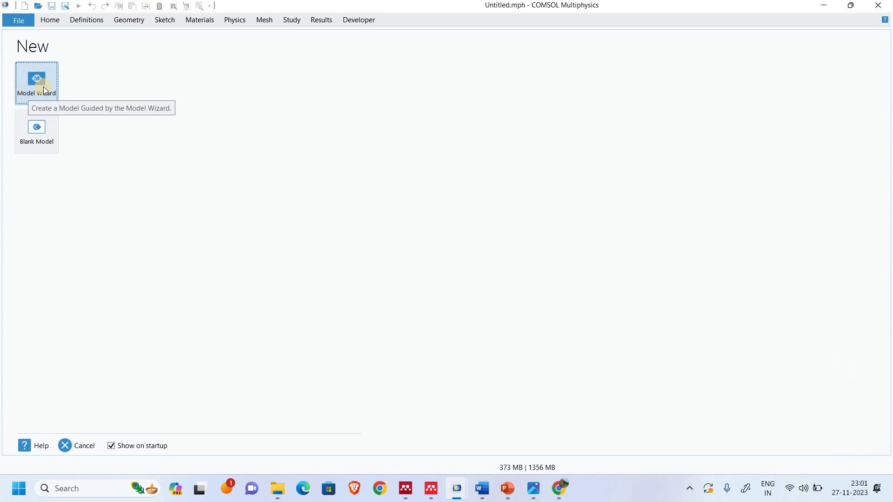
Start a new 2D model and select the Two-Phase Flow, Level Set > Laminar Flow interface
left_click(38, 79)
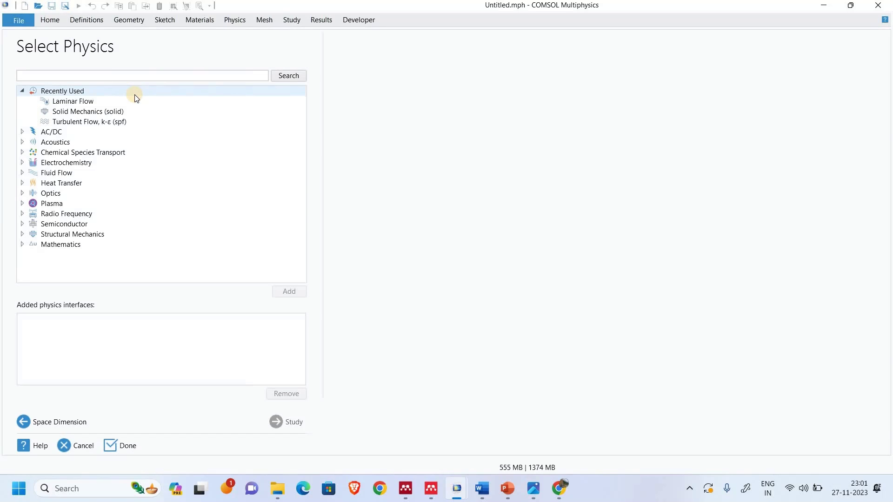
left_click(21, 172)
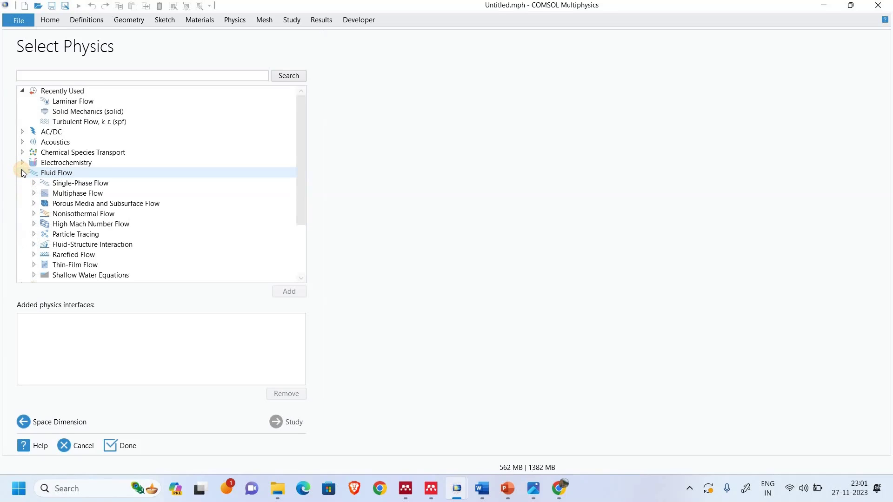
left_click(33, 193)
scroll(44, 199, "down", 2)
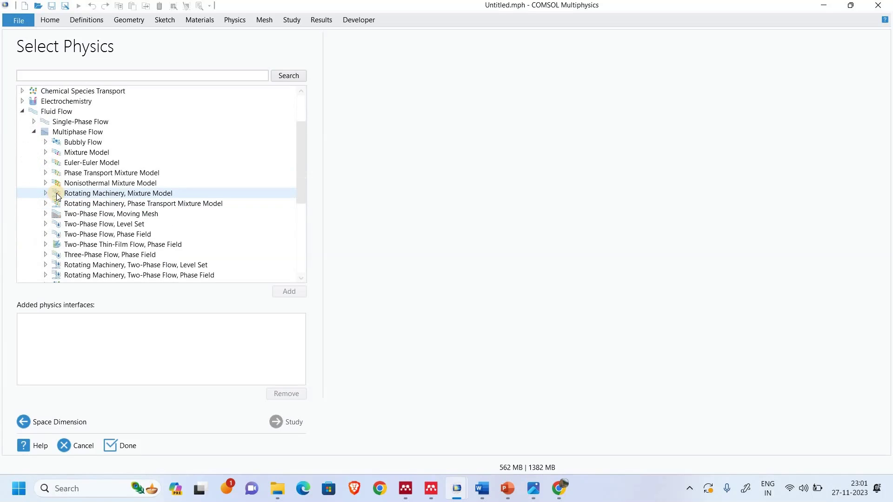
scroll(58, 198, "down", 1)
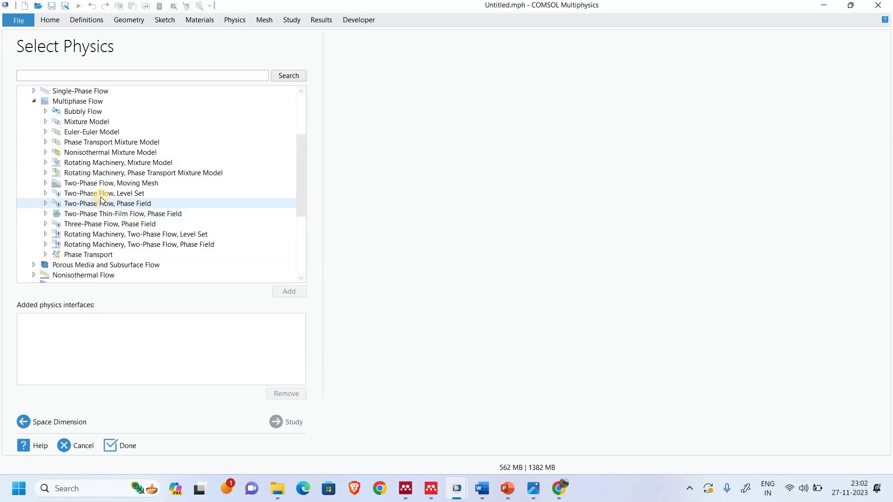
left_click(45, 193)
left_click(92, 194)
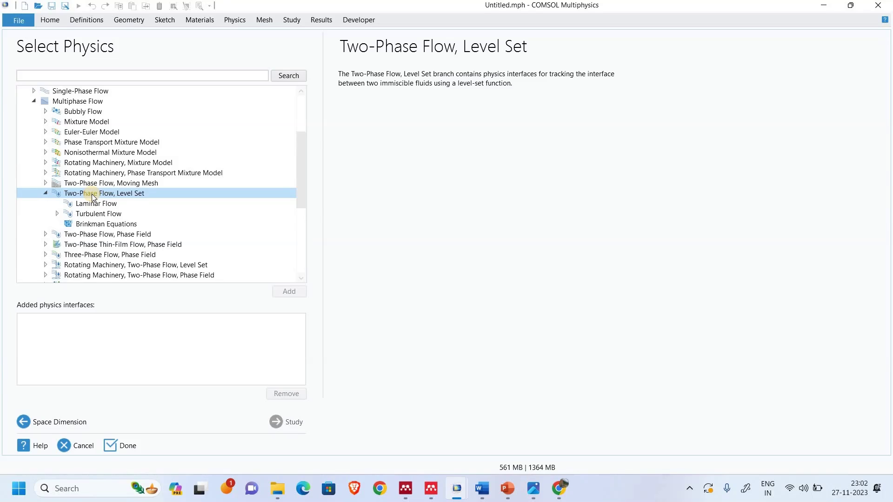
scroll(91, 194, "up", 2)
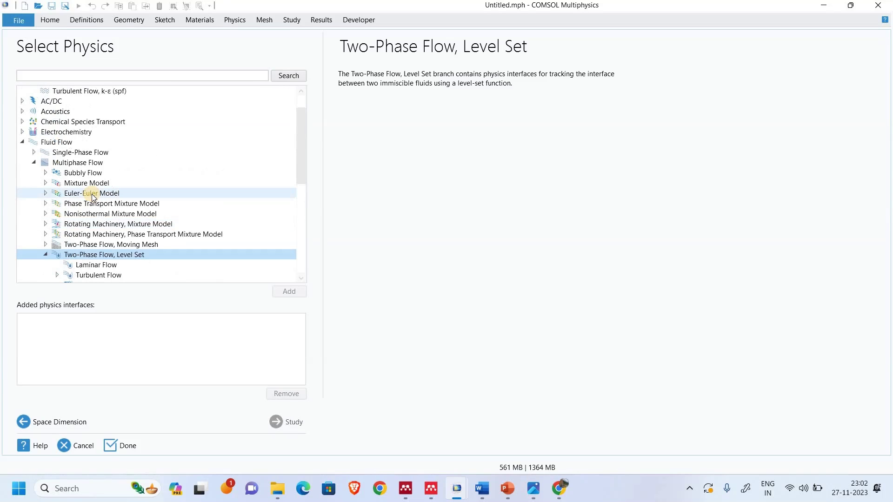
scroll(91, 194, "down", 2)
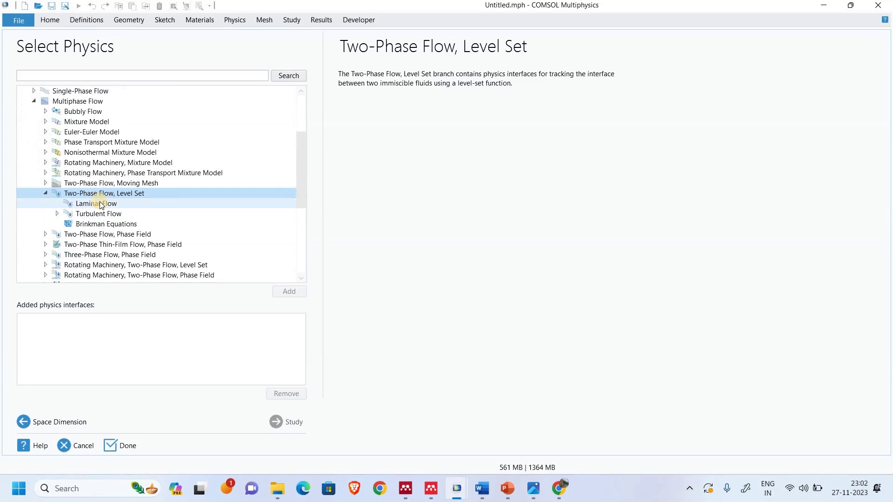
left_click(101, 205)
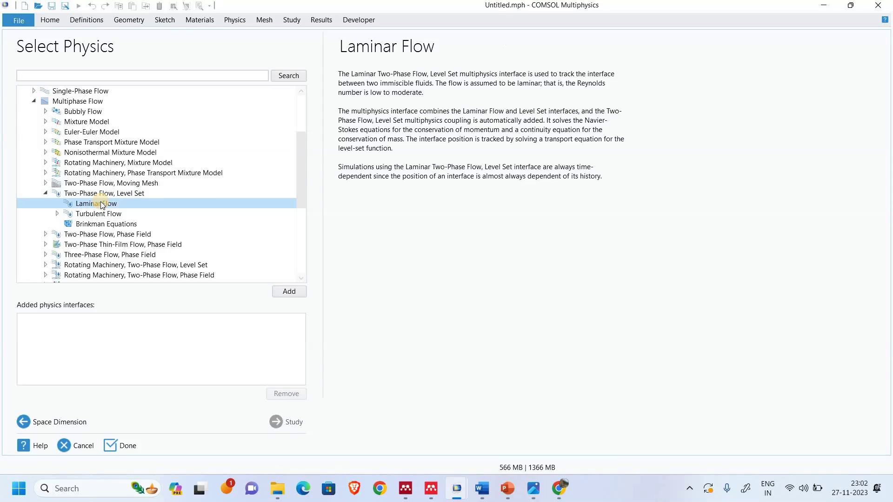
Add the physics with a Time Dependent with Phase Initialization study, discarding the previous untitled model
left_click(289, 292)
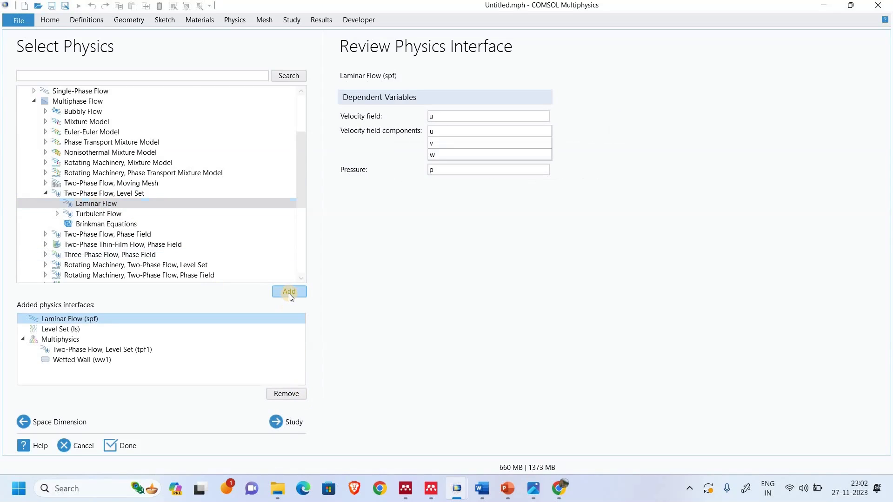
left_click(281, 424)
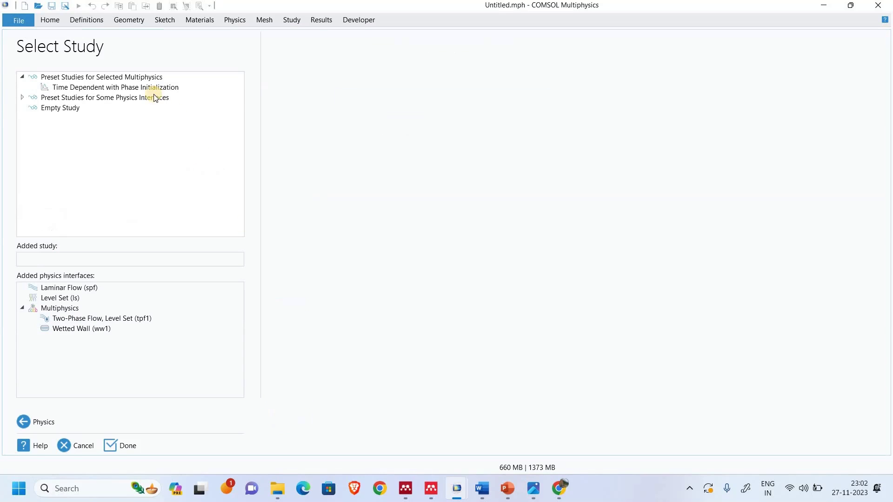
left_click(127, 88)
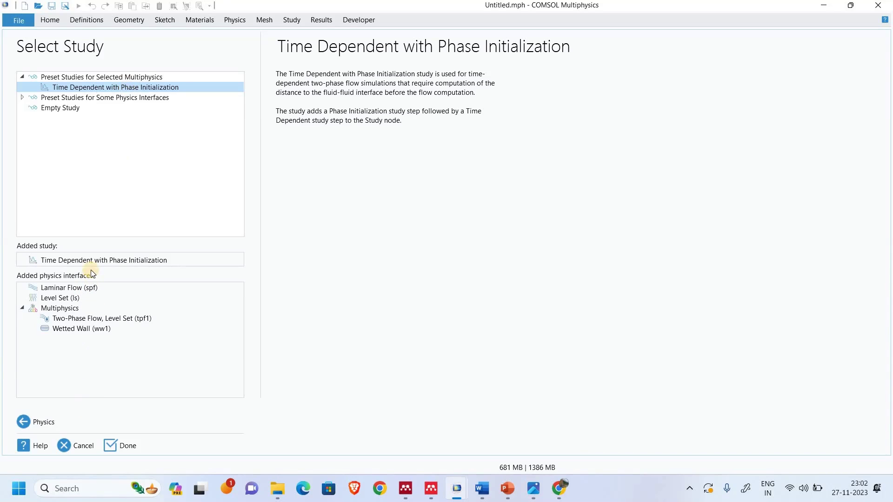
left_click(99, 445)
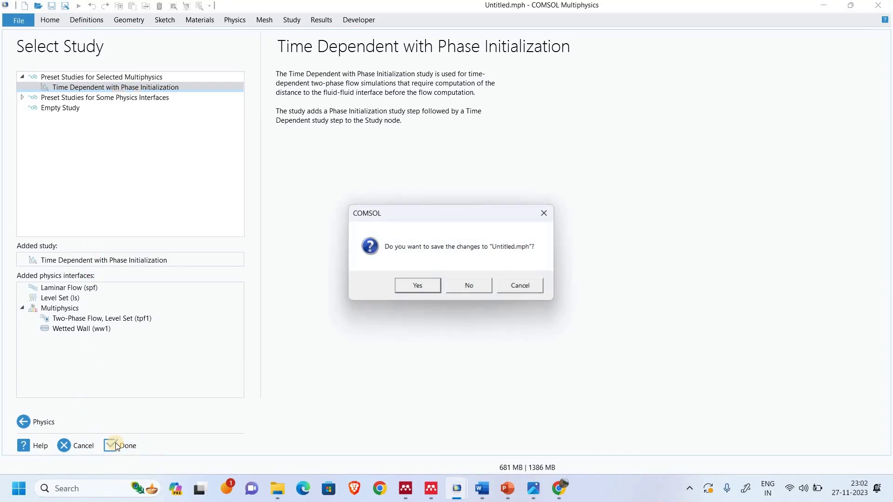
left_click(462, 285)
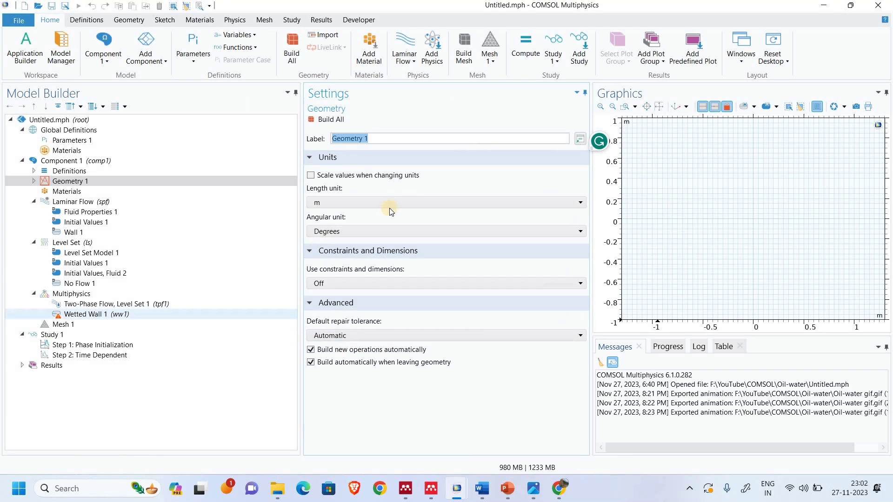
Set the geometry length unit to cm and enlarge the graphics view
left_click(409, 201)
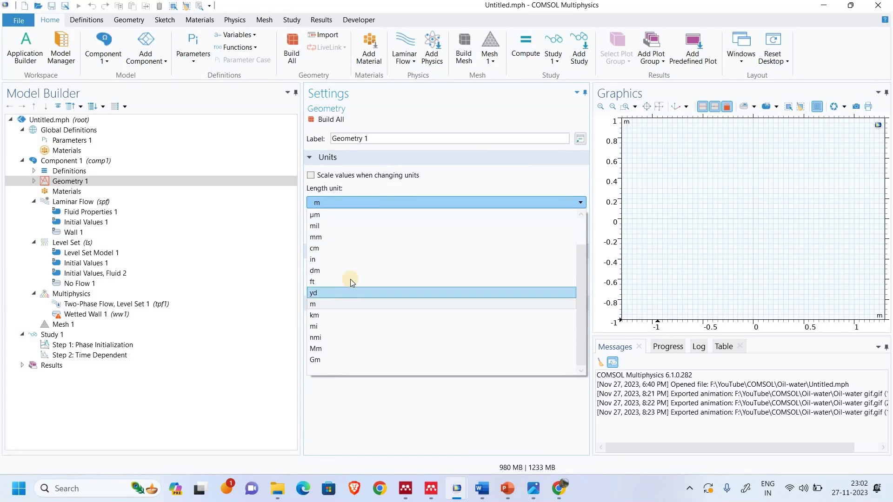
left_click(353, 249)
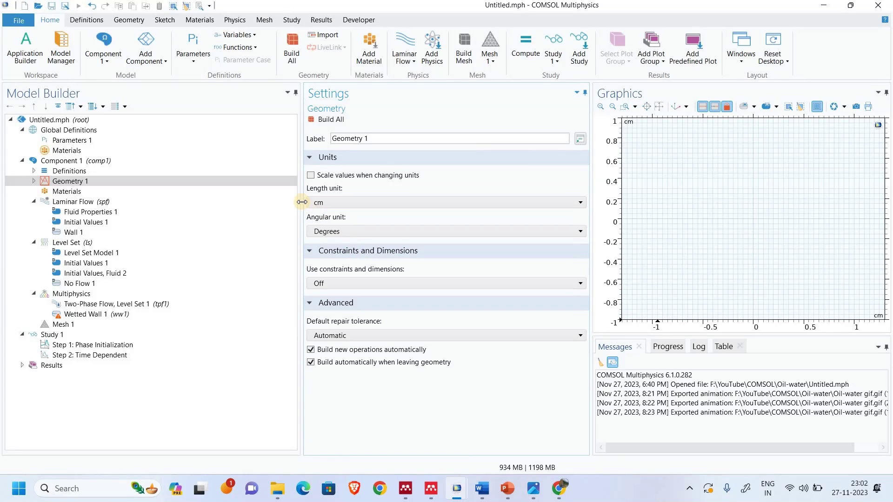
left_click_drag(302, 202, 245, 212)
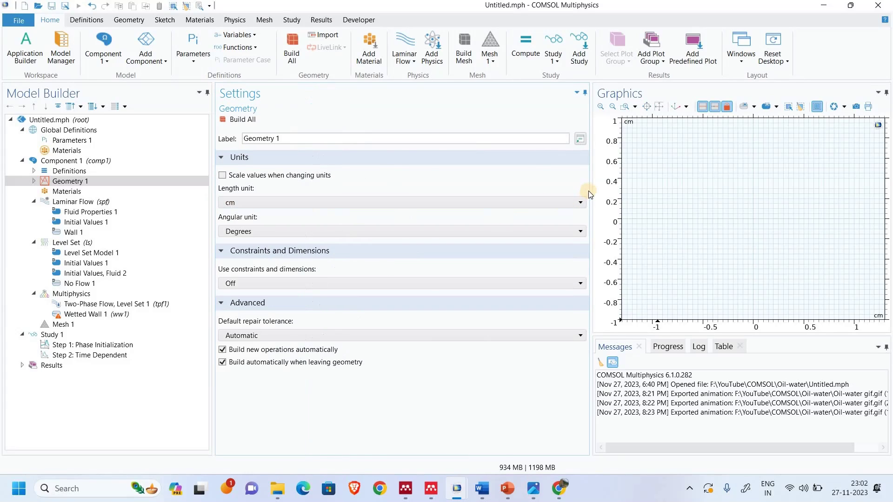
left_click_drag(591, 186, 394, 186)
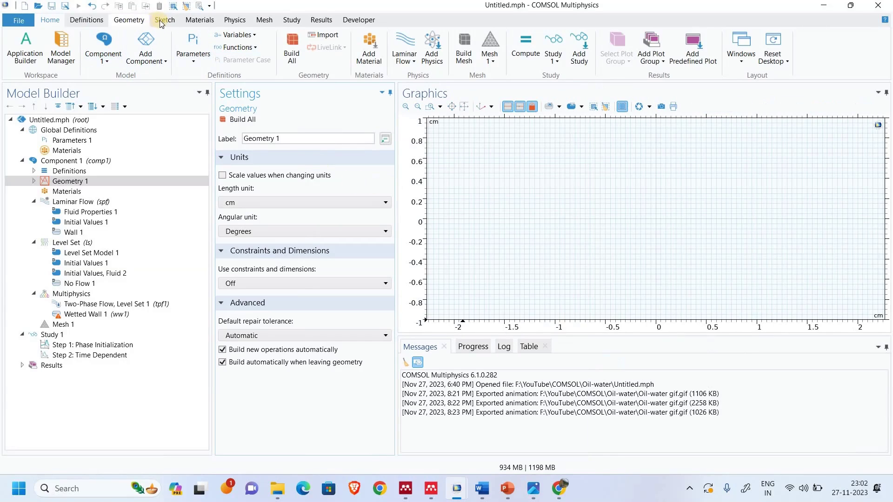
Build a rectangle 3 cm wide and 6 cm tall as the tank domain
left_click(123, 22)
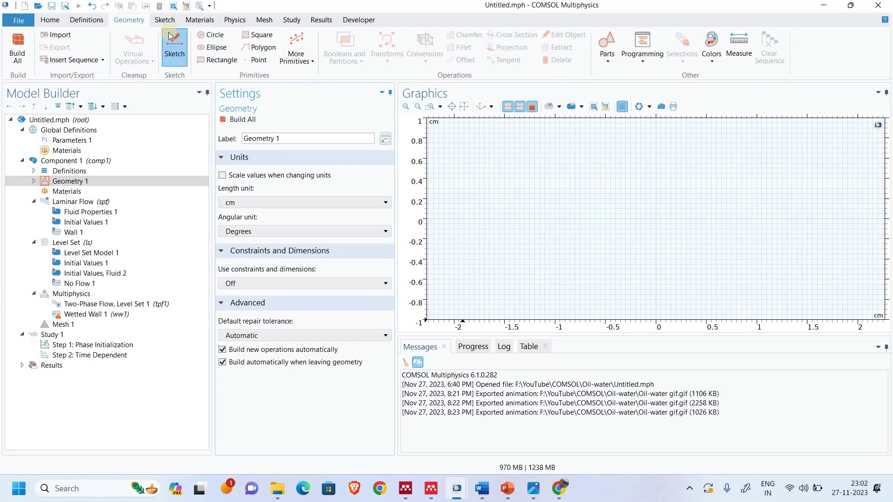
left_click(221, 60)
double_click(253, 216)
type("3")
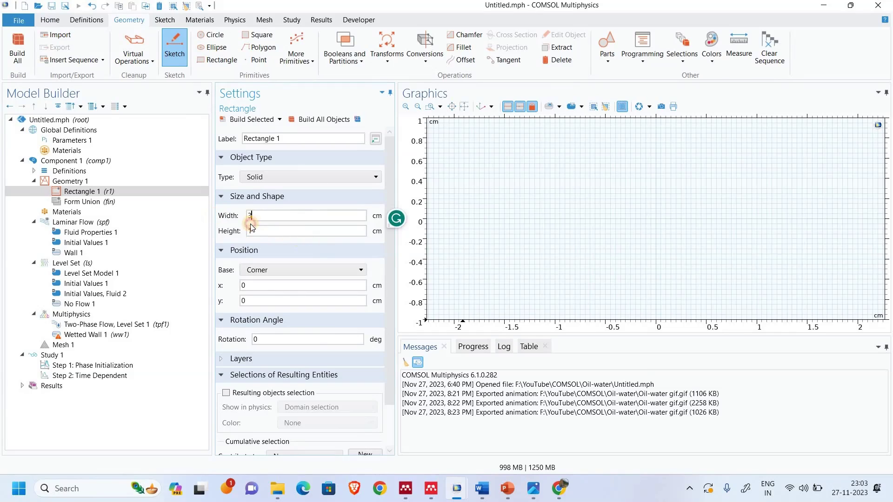
key("Tab")
type("6")
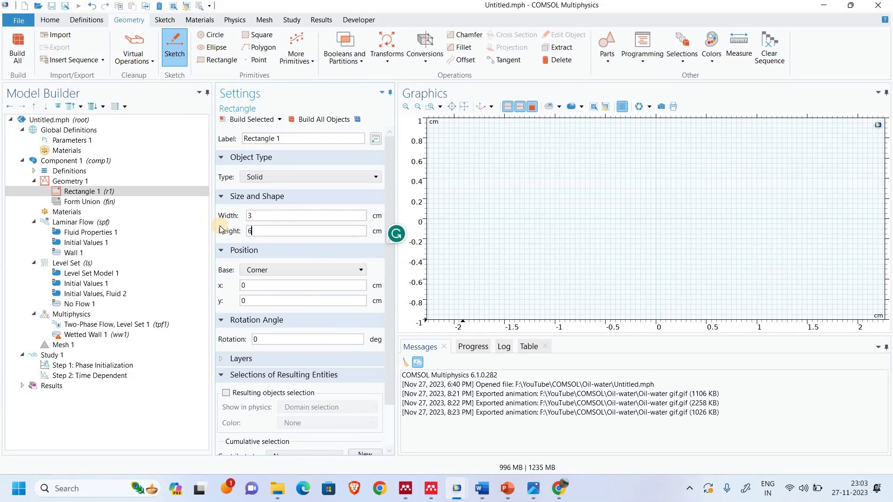
left_click(248, 120)
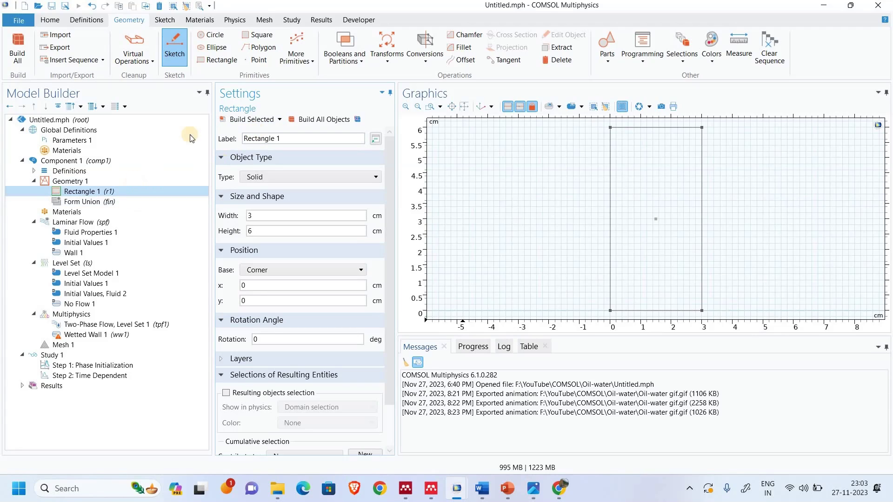
left_click(185, 74)
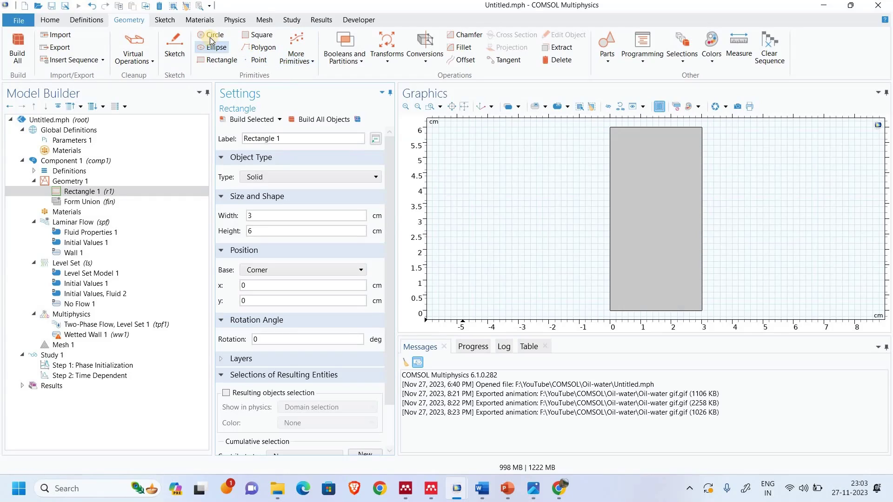
Sketch three 0.2 cm droplet circles inside the tank, near (2.4, 3) and (1.2, 1.8)
left_click(165, 20)
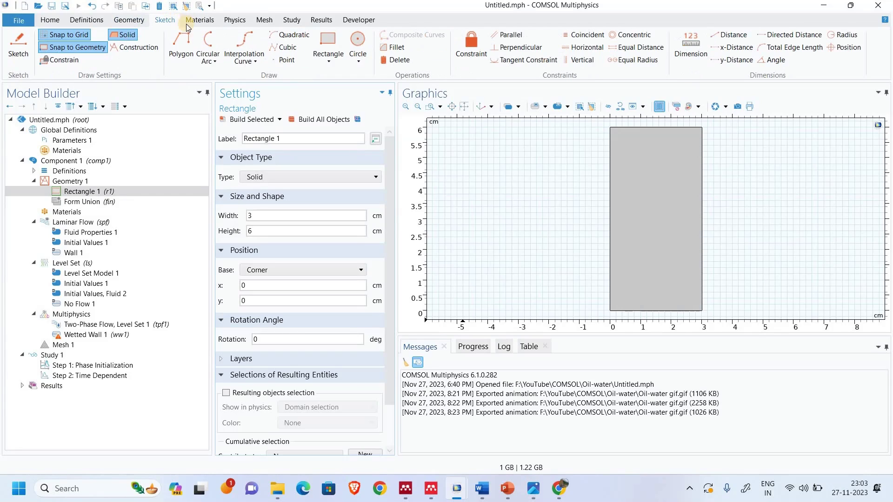
left_click(358, 41)
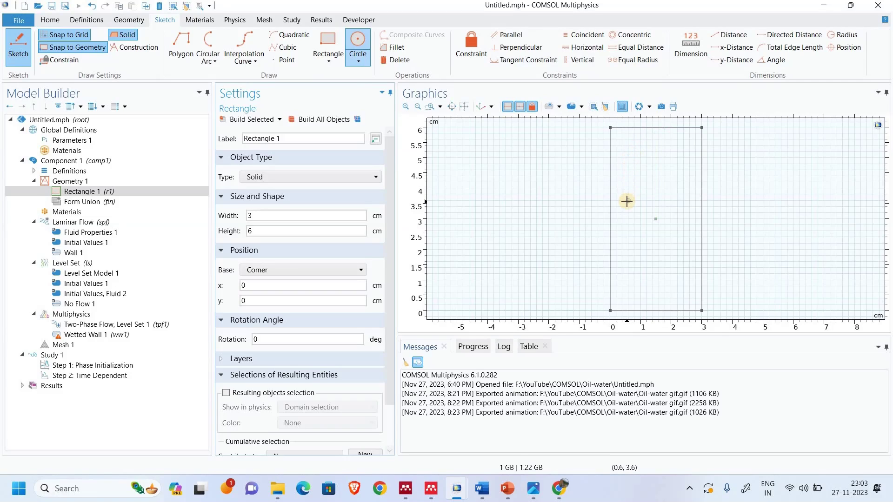
left_click_drag(626, 201, 633, 209)
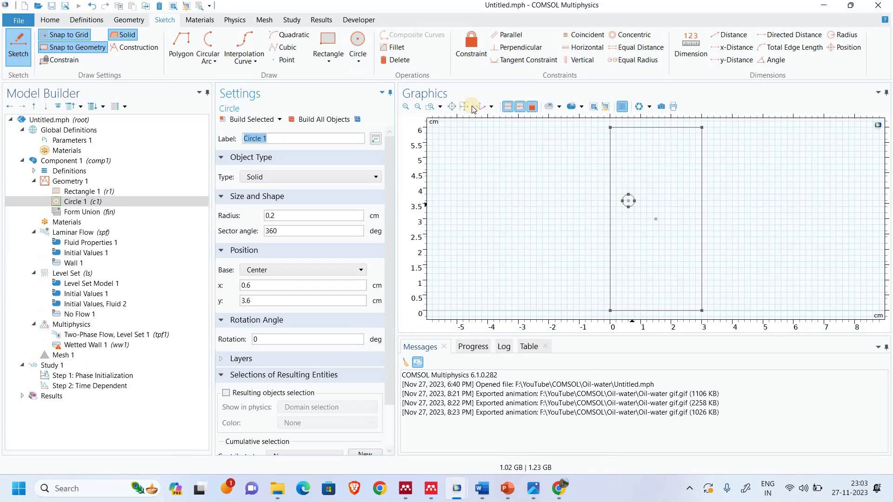
left_click(358, 42)
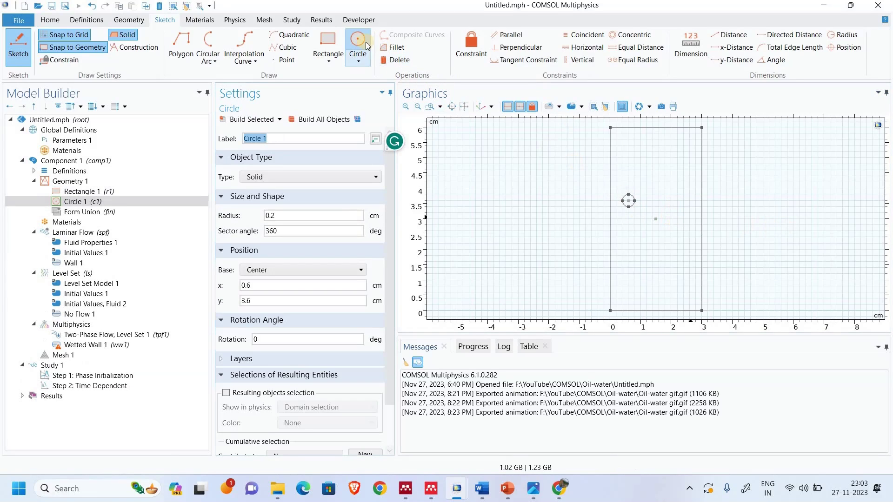
left_click_drag(674, 226, 684, 225)
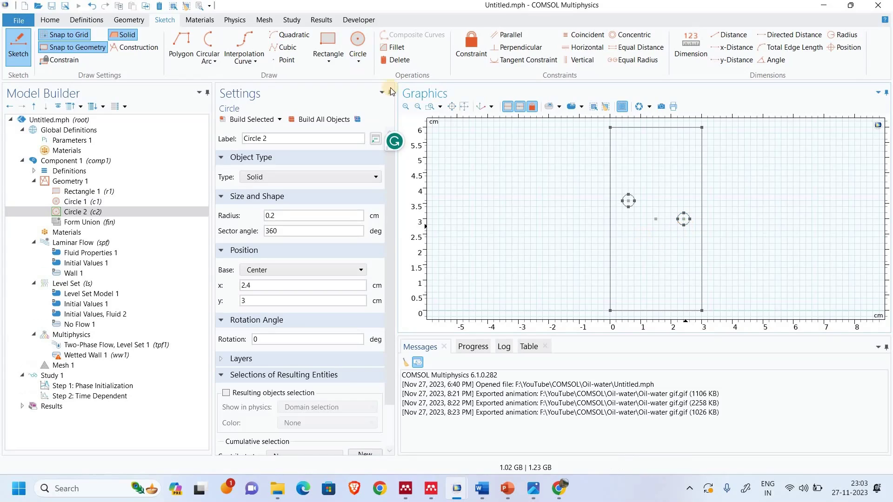
left_click(358, 46)
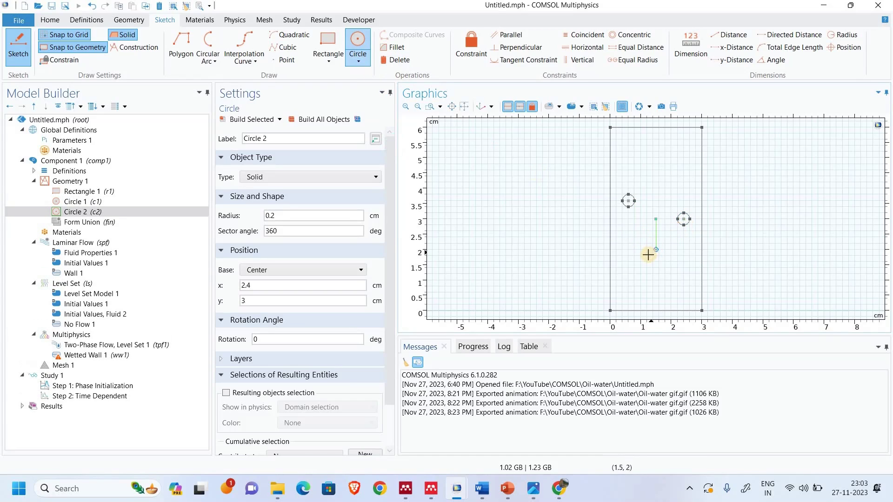
left_click_drag(646, 255, 652, 259)
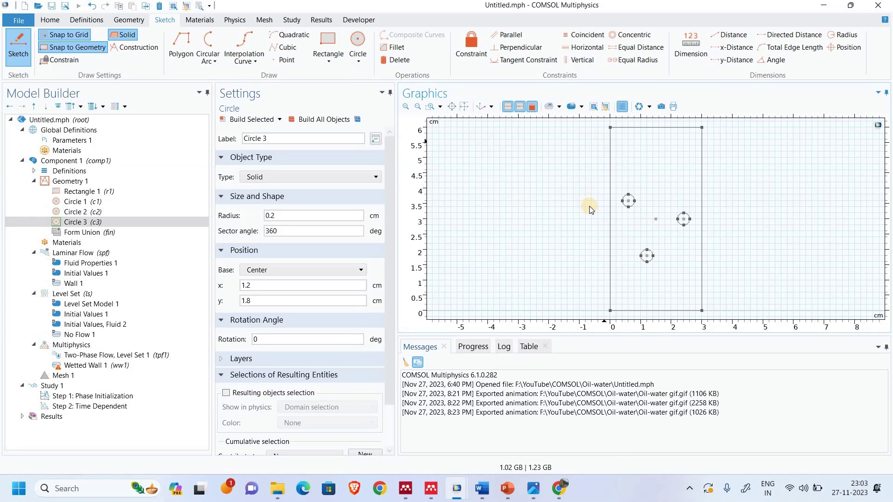
Draw a 3 × 1 cm strip atop the tank at y = 6 and show solid domains
scroll(590, 205, "down", 3)
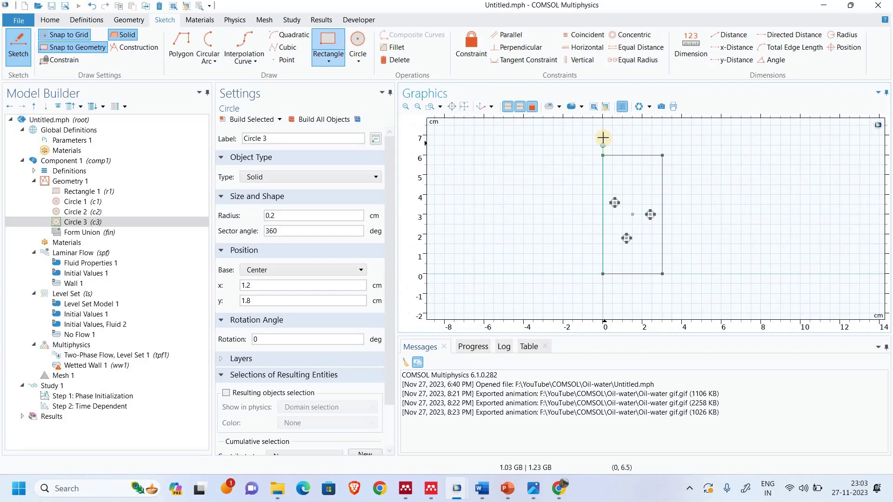
left_click_drag(602, 136, 664, 155)
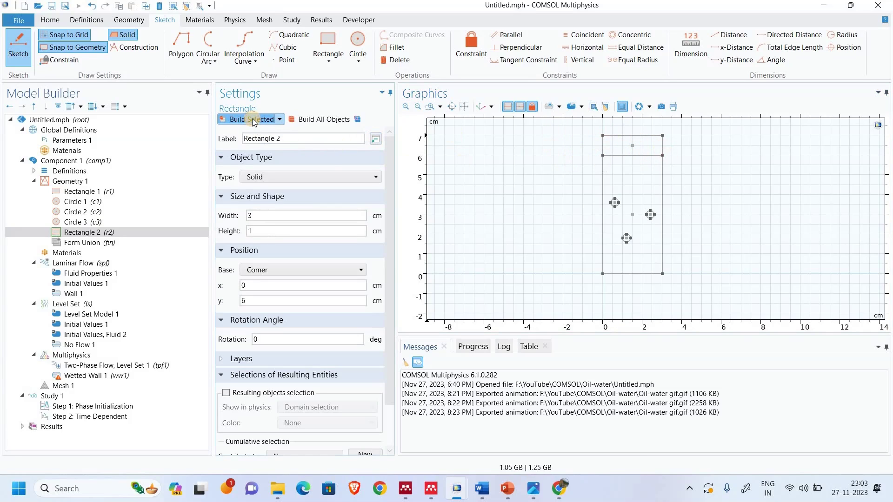
left_click(140, 21)
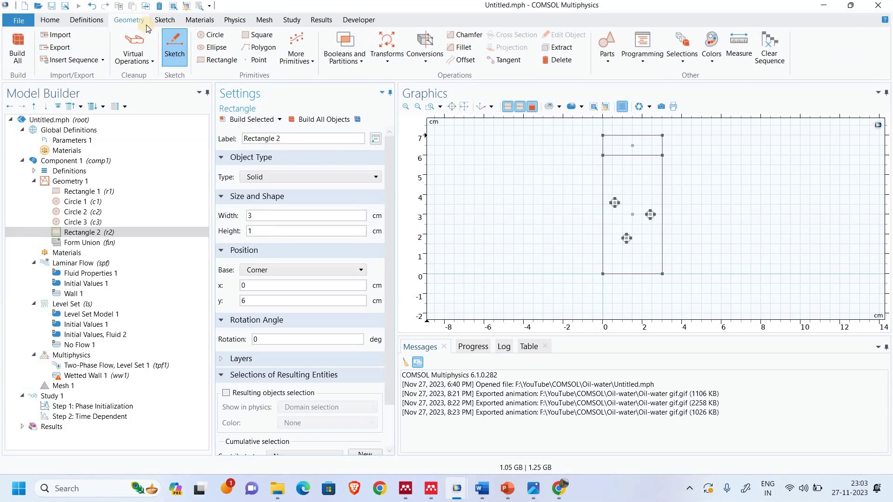
left_click(174, 47)
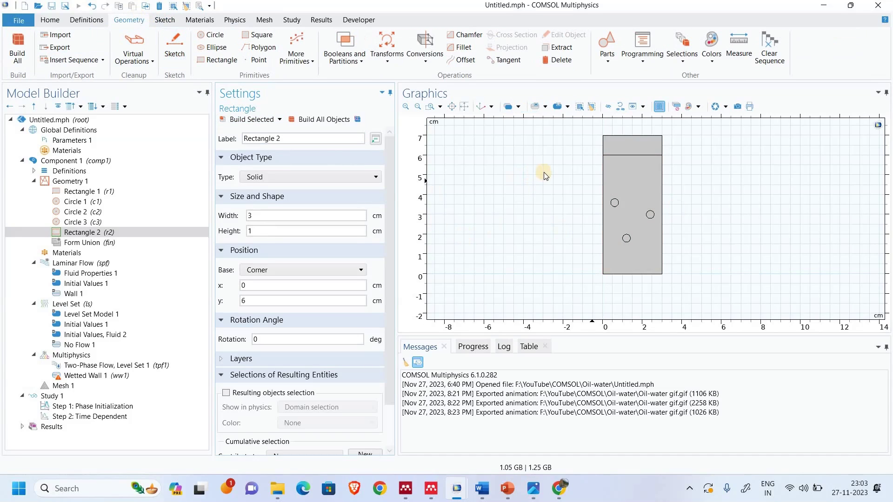
Add Water and Transformer oil from the Liquids and Gases material library
left_click(113, 254)
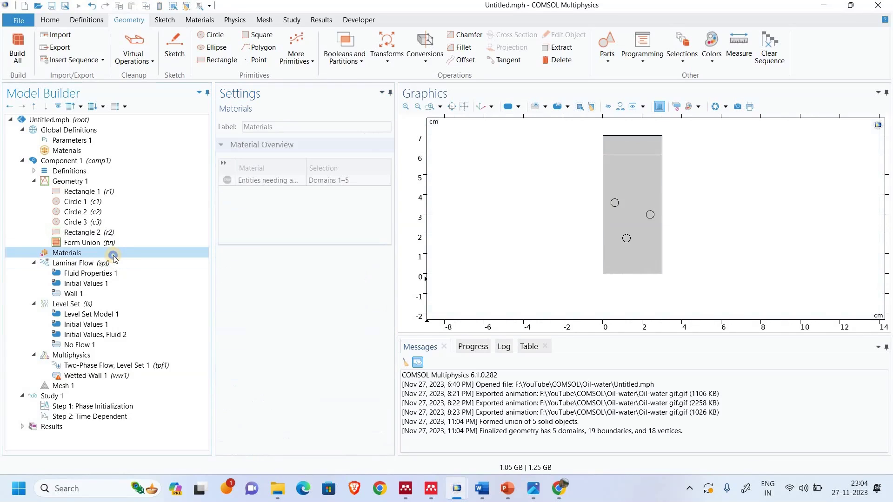
right_click(113, 256)
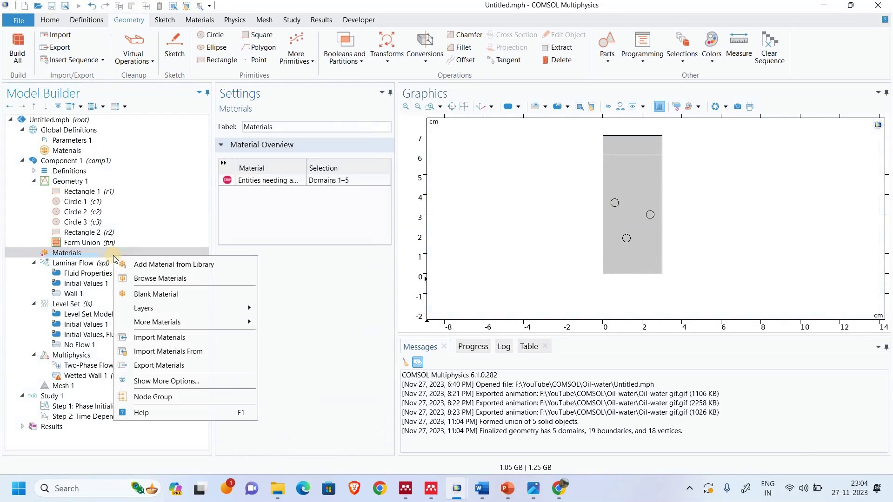
left_click(140, 264)
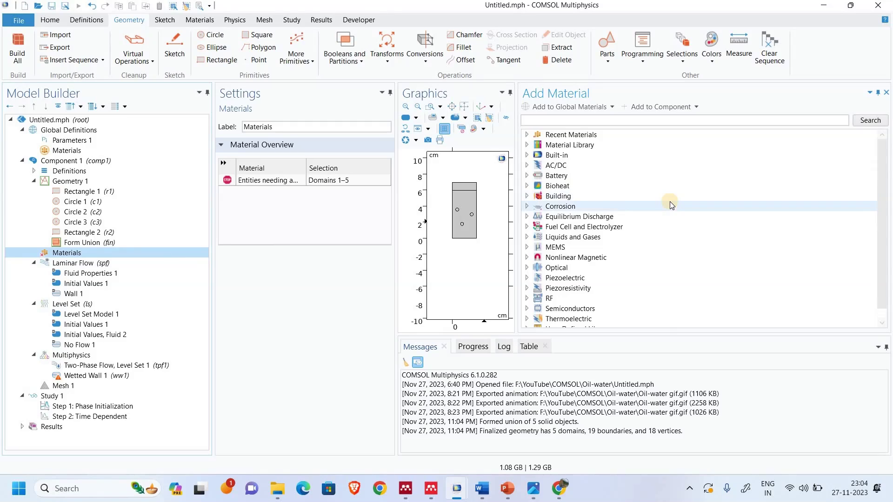
scroll(671, 205, "down", 1)
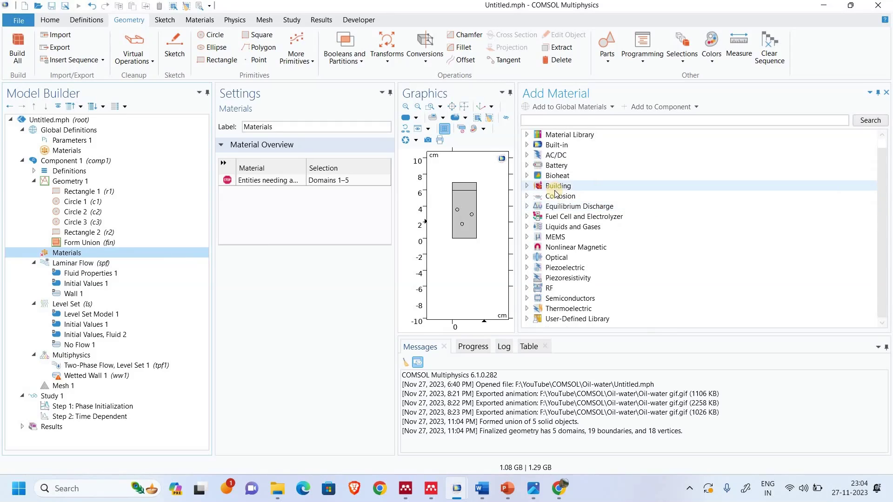
left_click(527, 227)
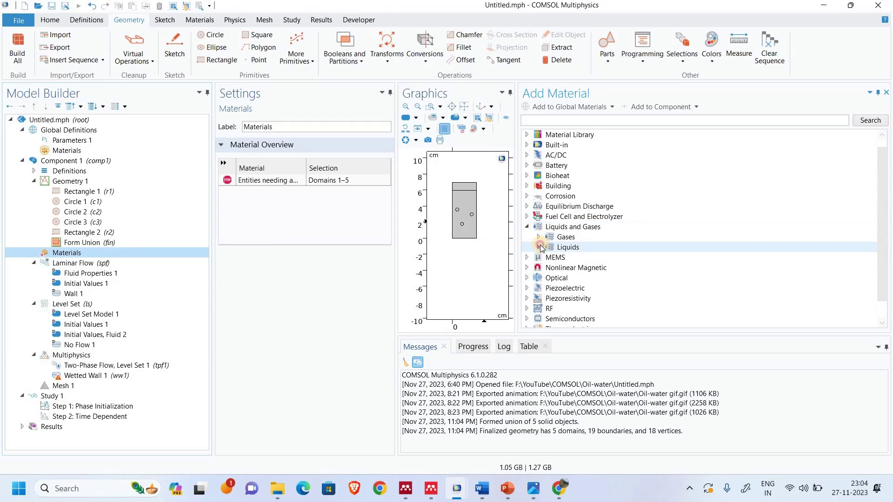
left_click(540, 247)
scroll(568, 259, "down", 3)
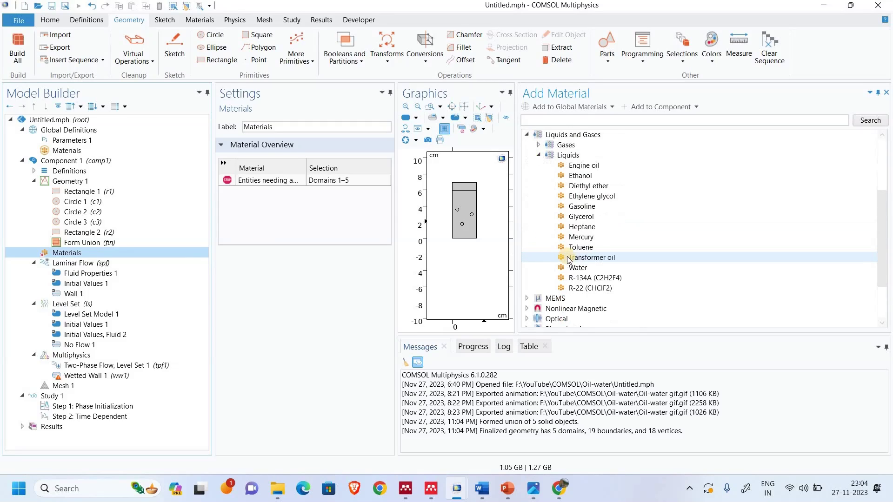
left_click(587, 268)
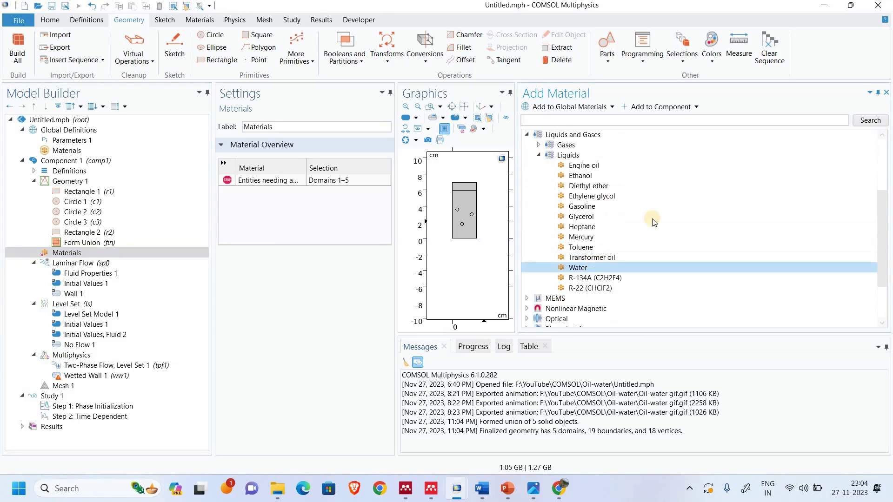
left_click(616, 268)
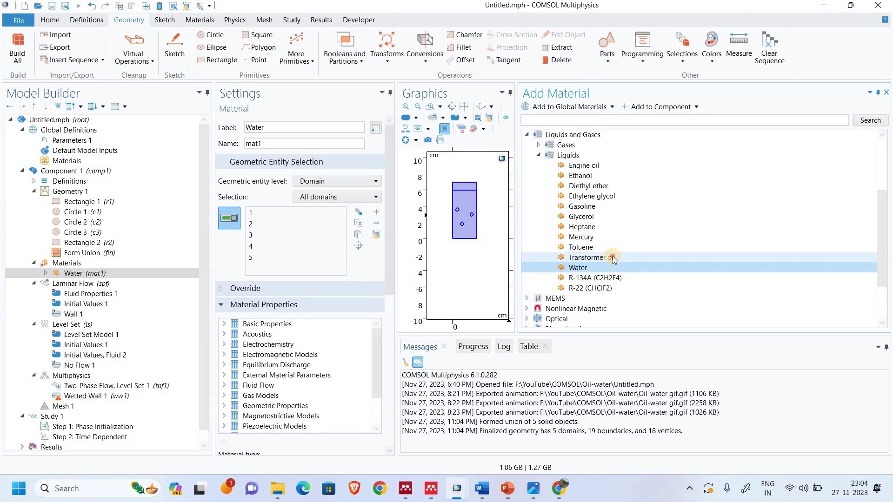
double_click(612, 260)
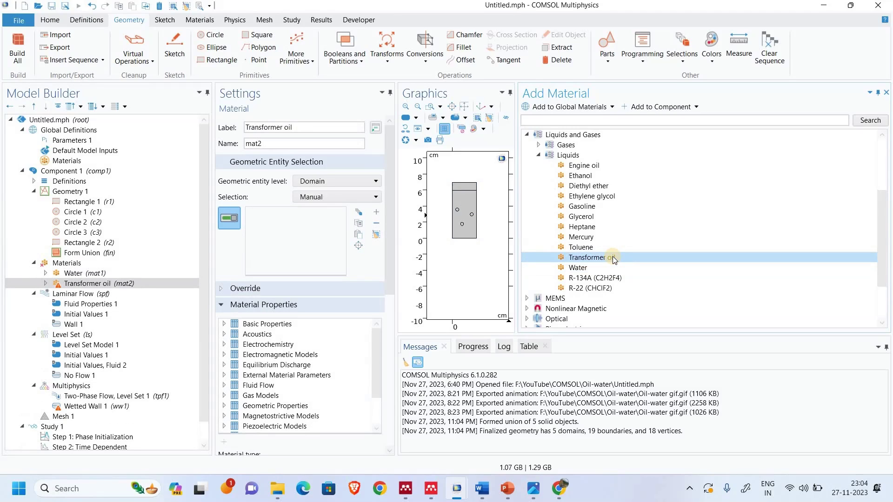
left_click(886, 93)
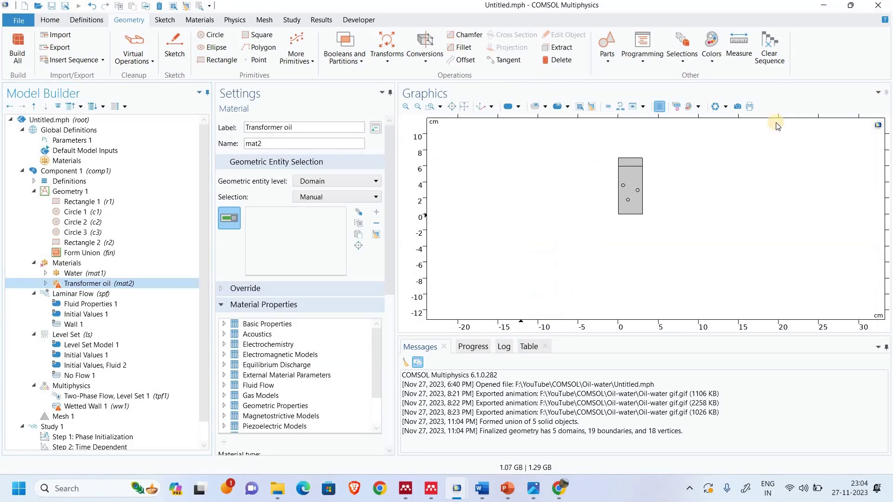
Assign Transformer oil to domains 2–5, the three droplets and the top strip
left_click(113, 275)
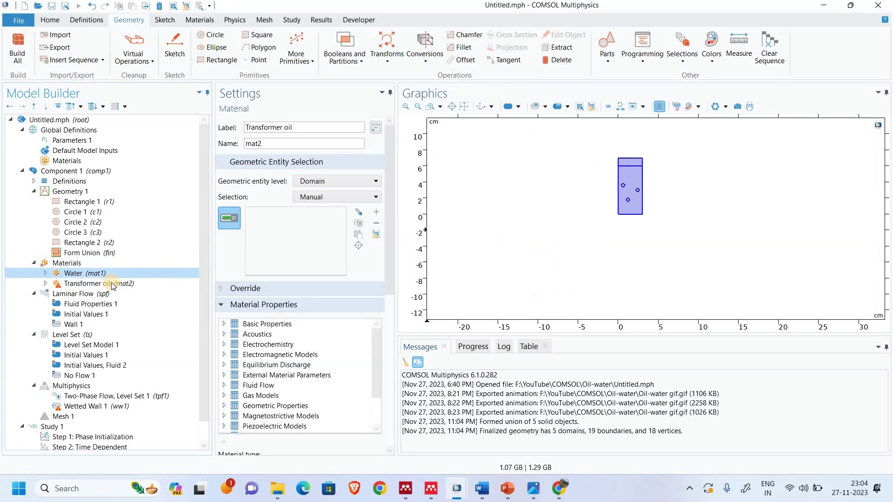
left_click(113, 284)
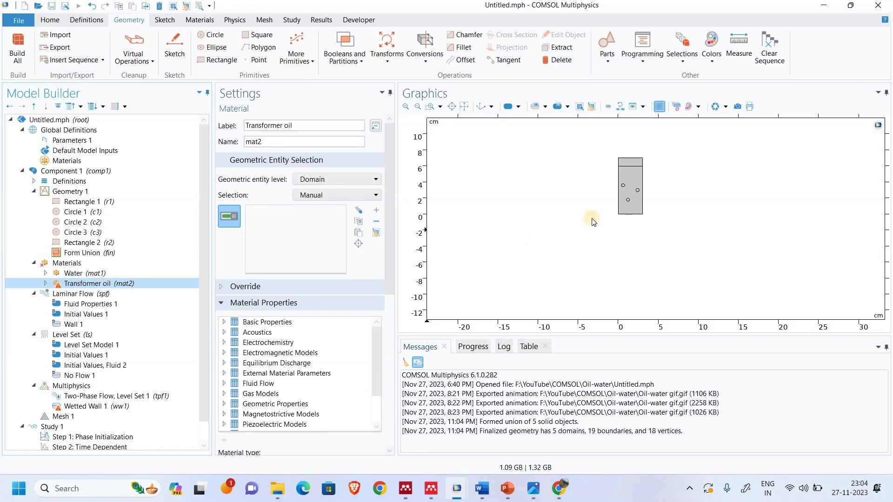
left_click(463, 107)
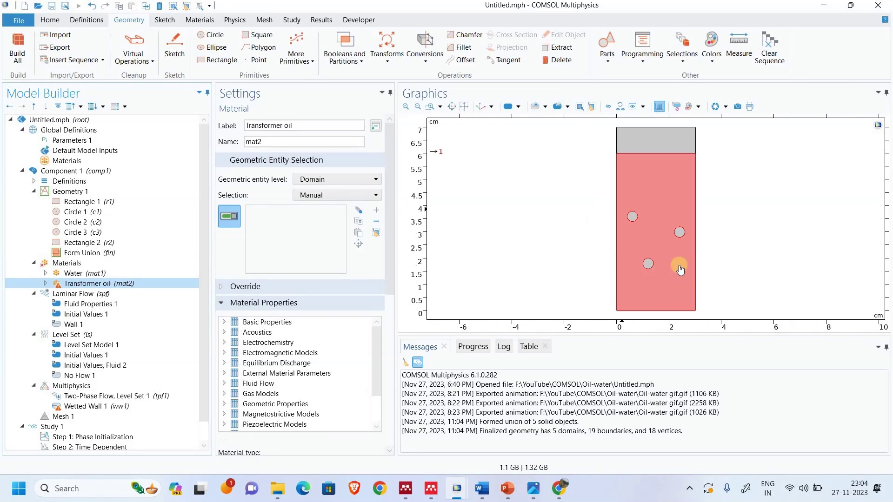
left_click(650, 251)
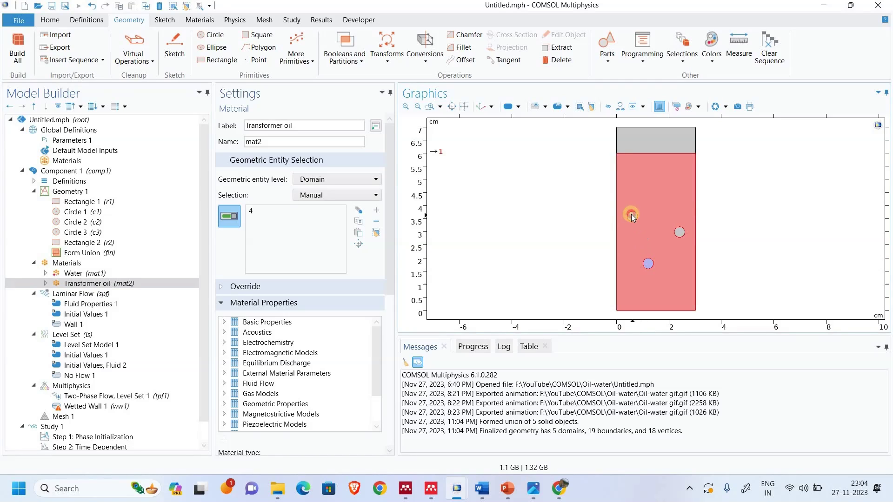
left_click(632, 217)
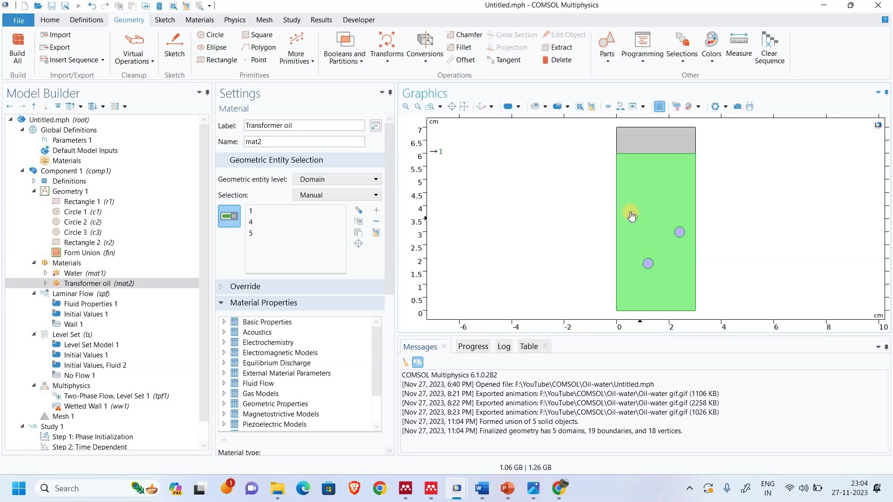
left_click(259, 213)
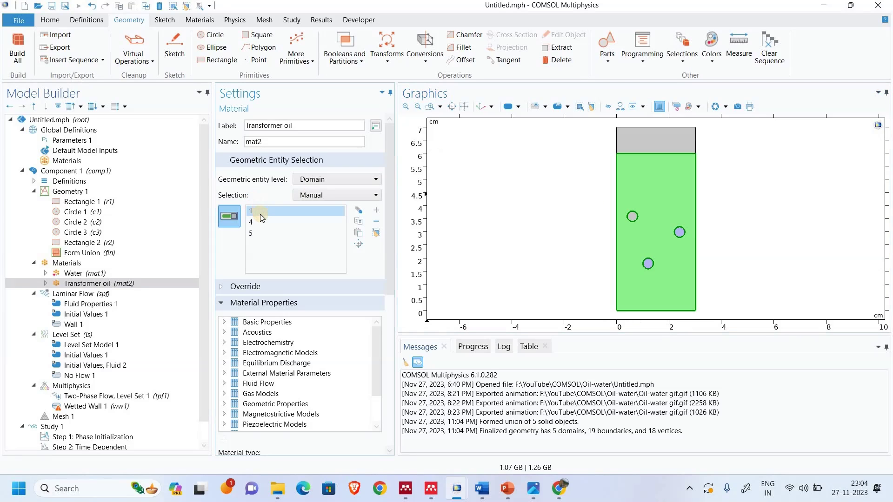
left_click(376, 222)
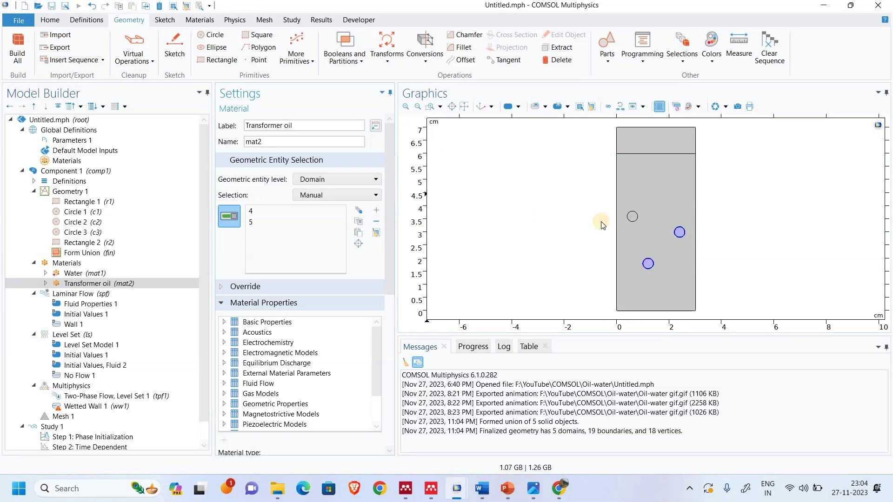
left_click(633, 217)
left_click(656, 135)
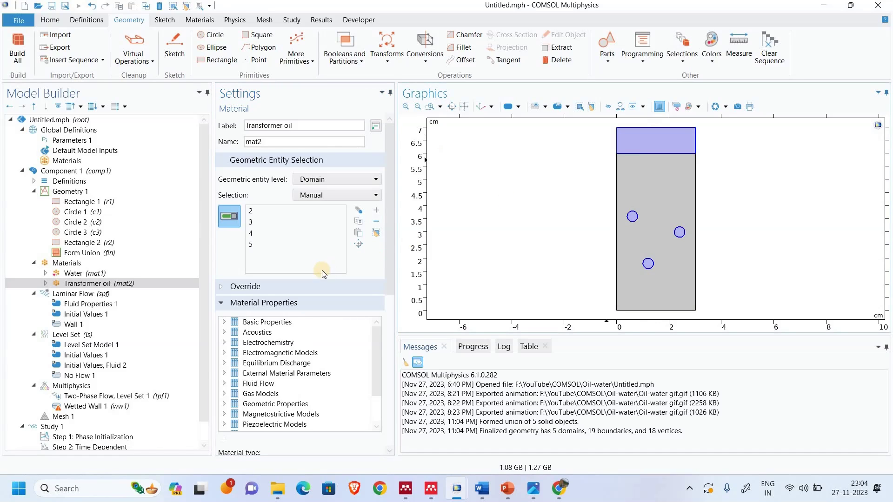
Turn on Include gravity in the Laminar Flow settings
left_click(119, 295)
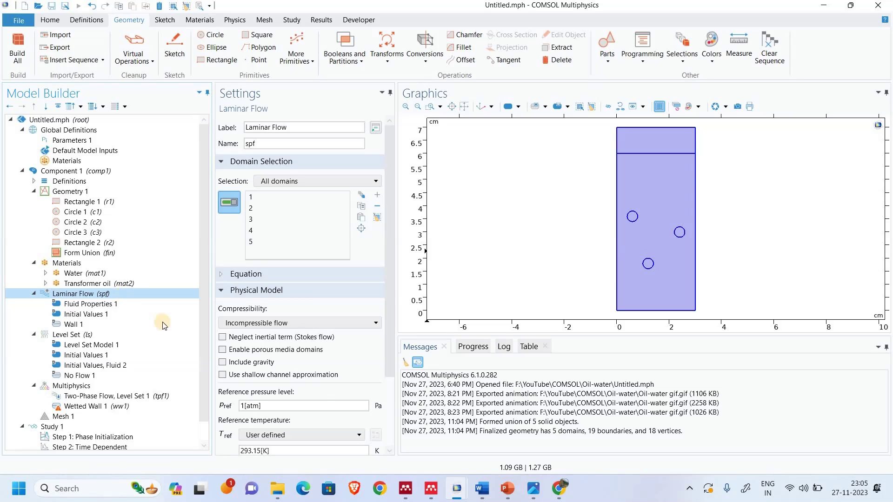
left_click(223, 362)
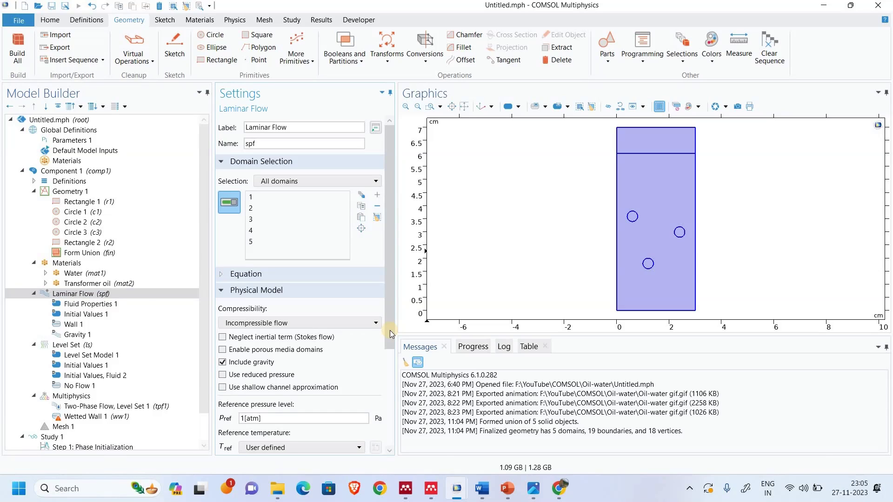
left_click(134, 295)
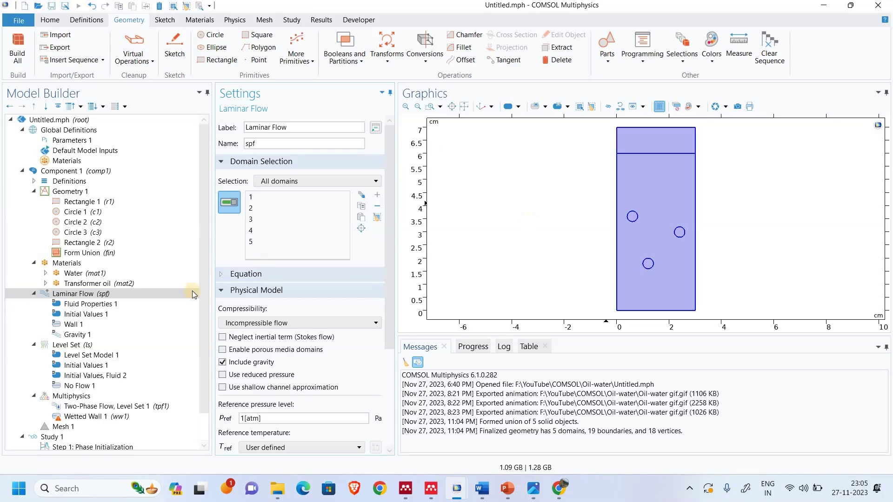
left_click(131, 295)
Add a Pressure Point Constraint at the tank's bottom-left corner (point 1)
right_click(131, 296)
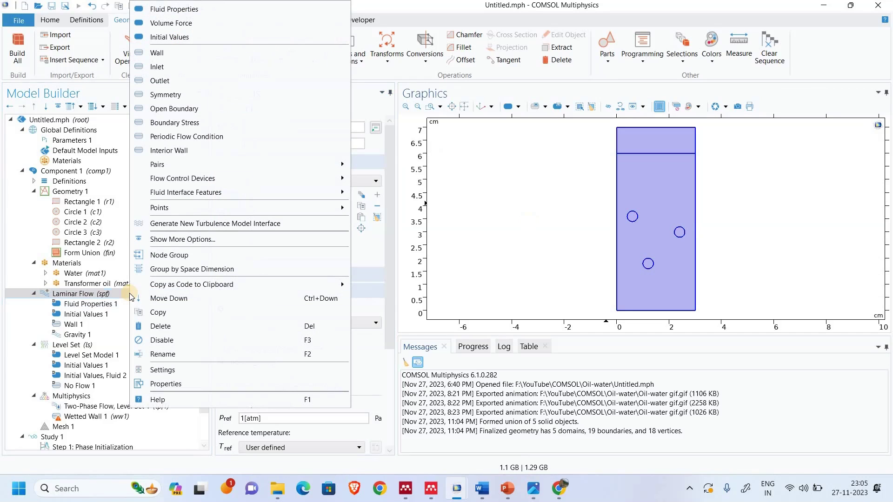
mouse_move(272, 208)
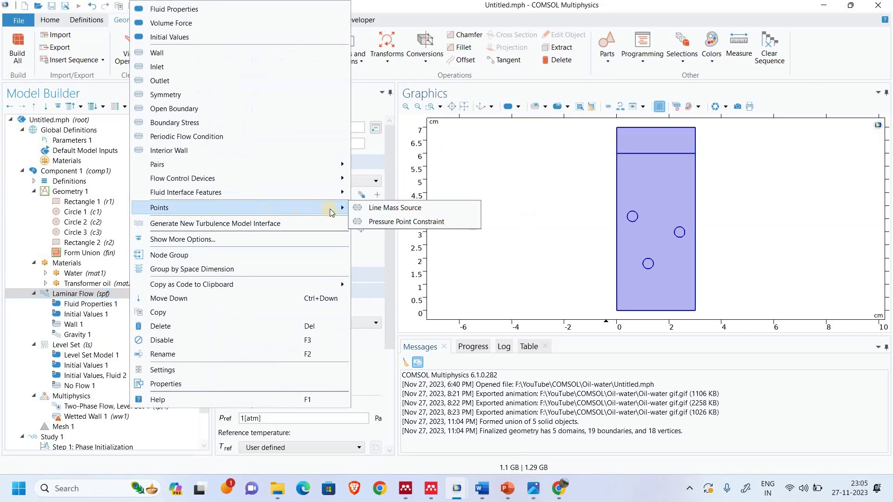
left_click(394, 222)
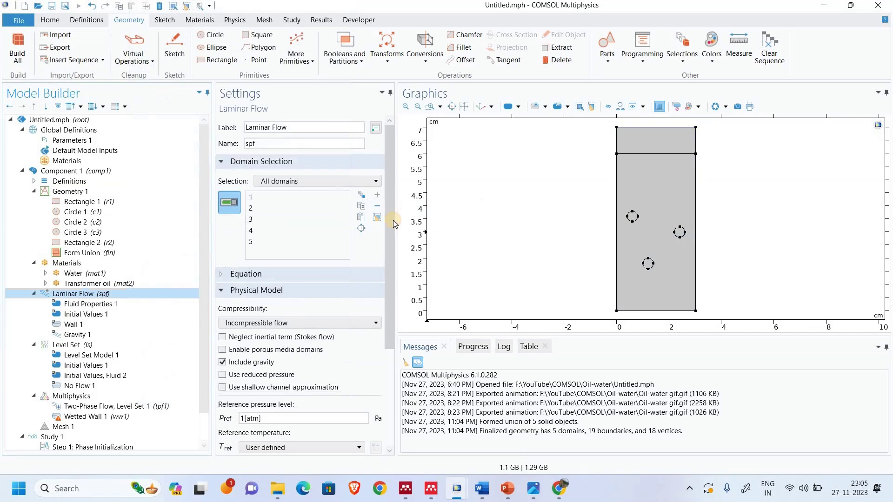
left_click(616, 312)
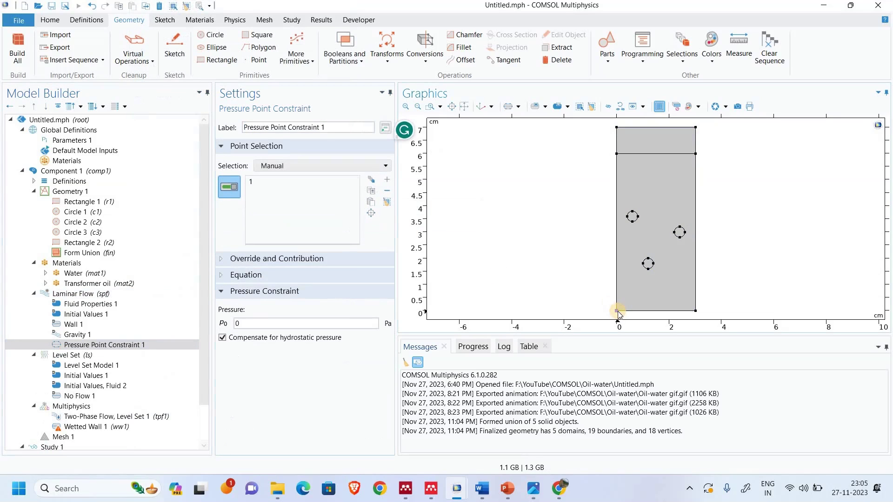
left_click(172, 346)
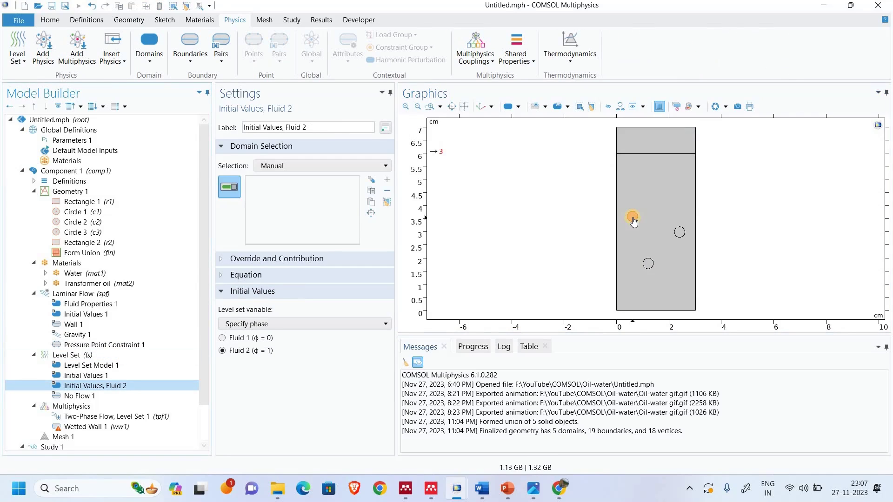
Set Fluid 1 to Transformer oil (mat2) and Fluid 2 to Water (mat1) in the coupling
left_click(264, 339)
left_click(659, 255)
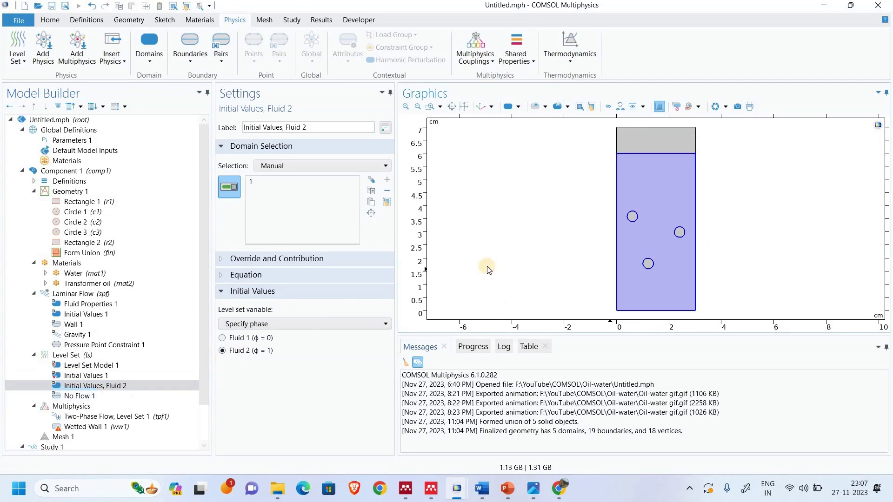
scroll(95, 406, "down", 1)
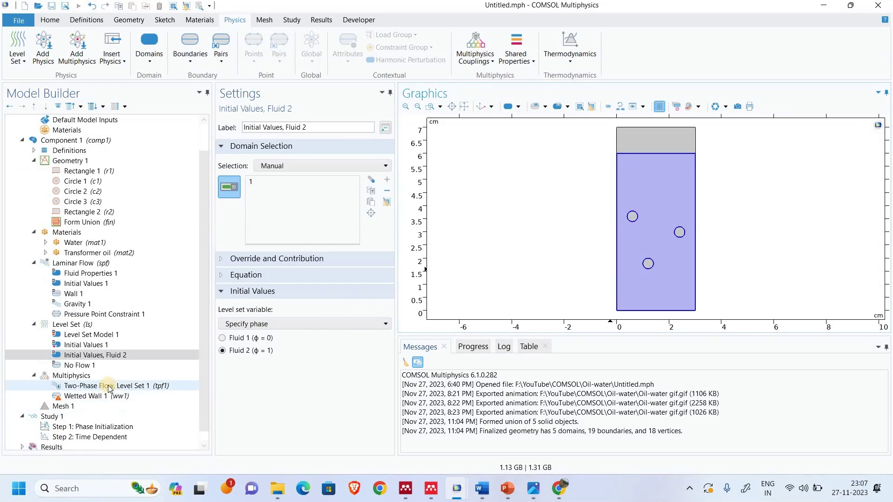
left_click(110, 387)
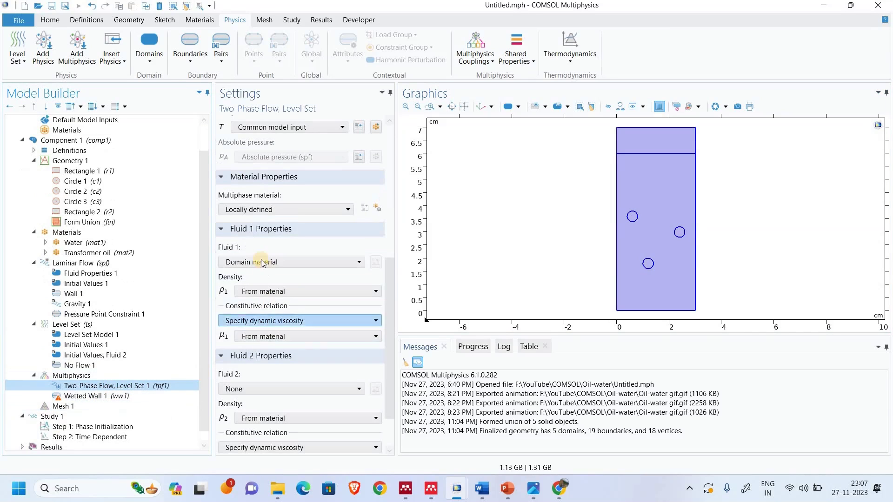
left_click(285, 263)
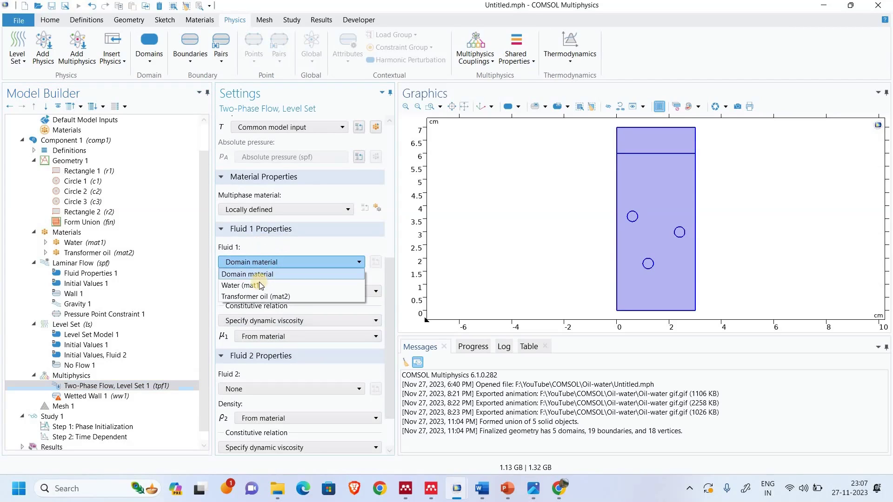
left_click(254, 299)
left_click(101, 422)
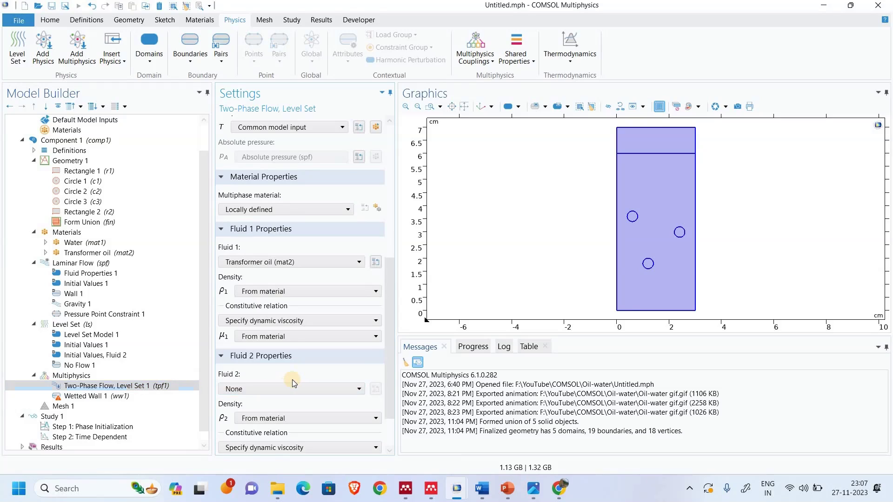
scroll(288, 383, "down", 1)
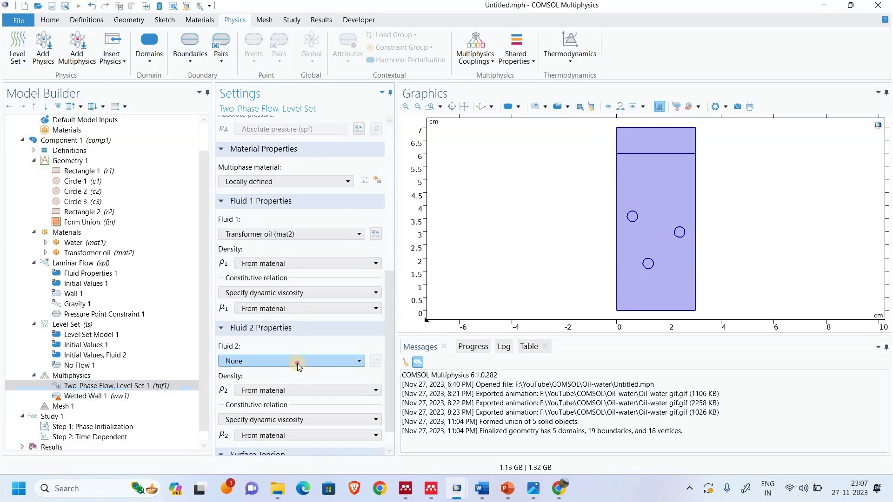
left_click(299, 361)
left_click(261, 396)
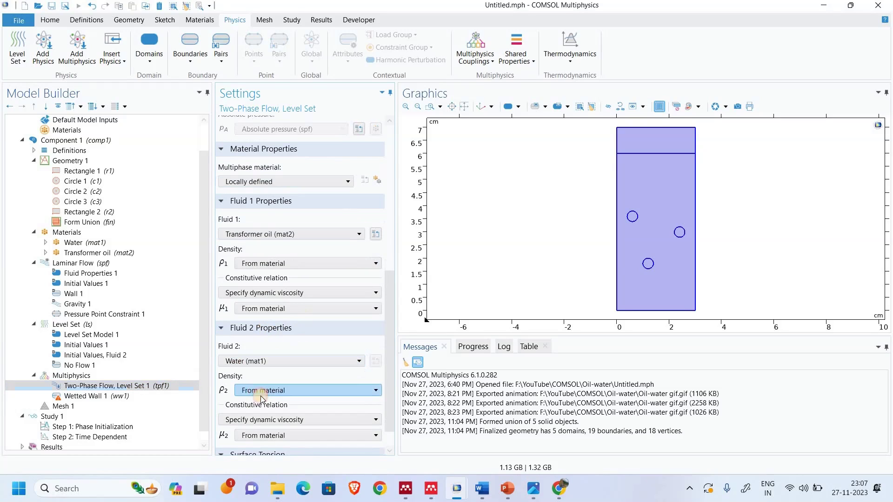
left_click(106, 347)
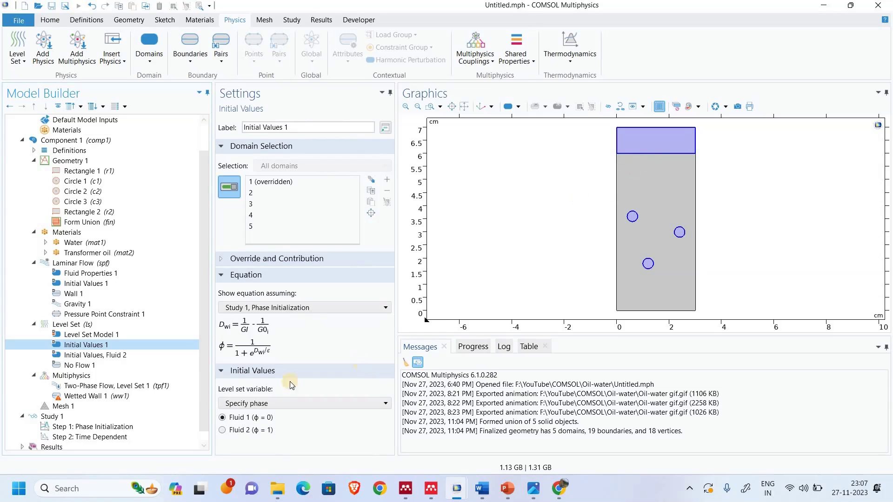
left_click(116, 386)
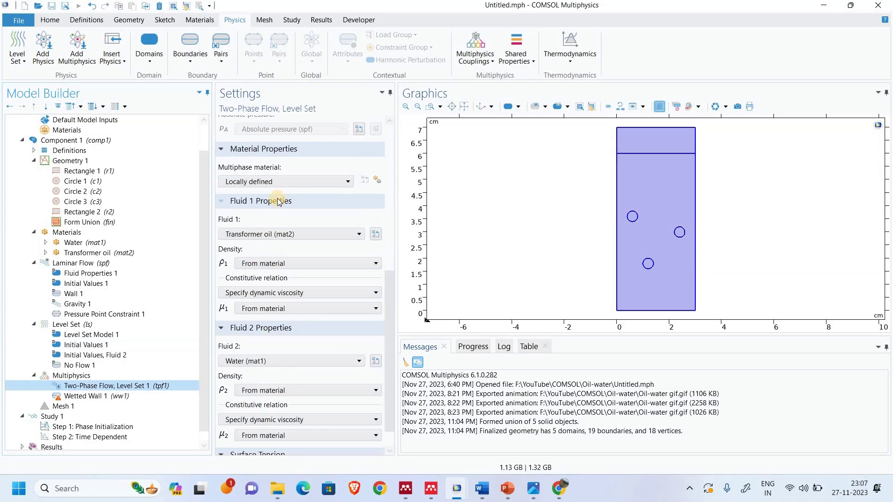
Apply Wetted Wall 1 to the left, bottom and right boundaries 1, 2 and 6
left_click(100, 396)
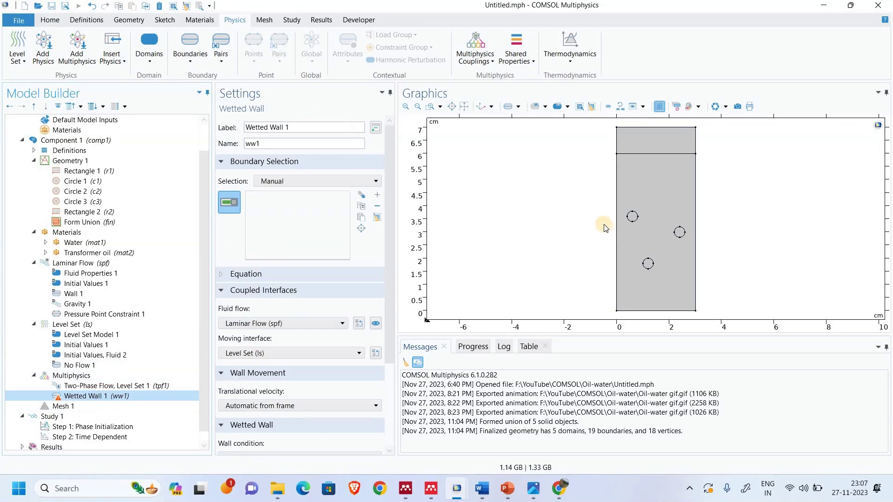
left_click(618, 229)
left_click(629, 310)
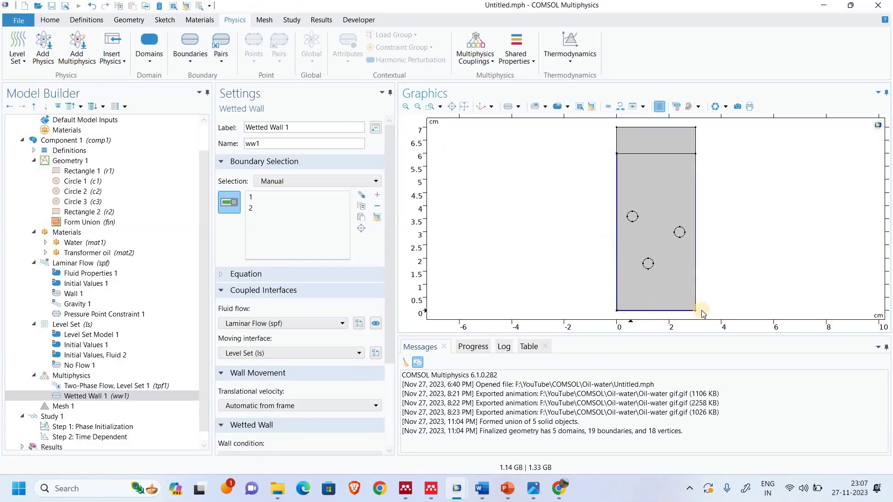
left_click(696, 276)
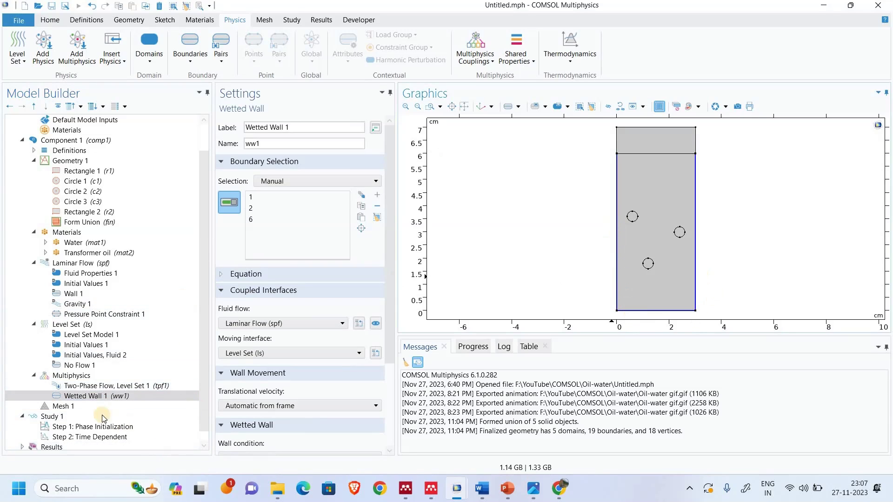
Build the mesh for the whole geometry, giving 6906 elements
left_click(81, 407)
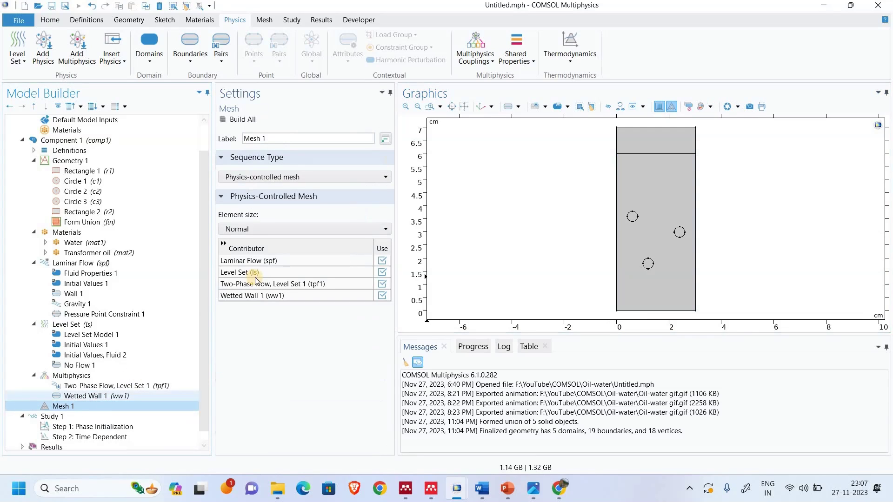
left_click(238, 121)
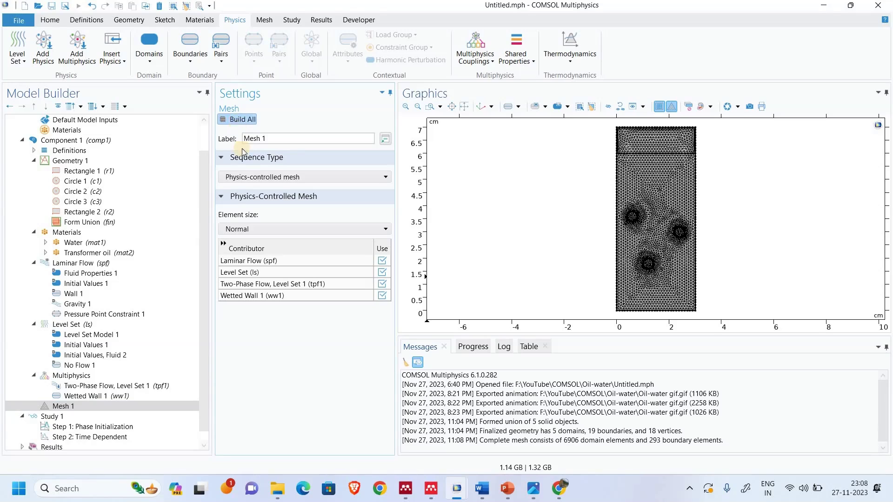
left_click(88, 418)
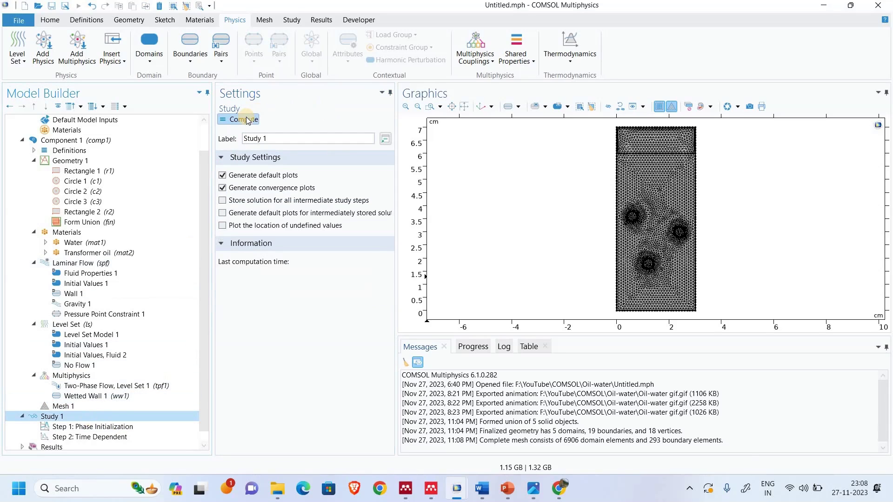
Change Time Dependent output times to range(0,0.01,5) and compute the study with F8
left_click(86, 437)
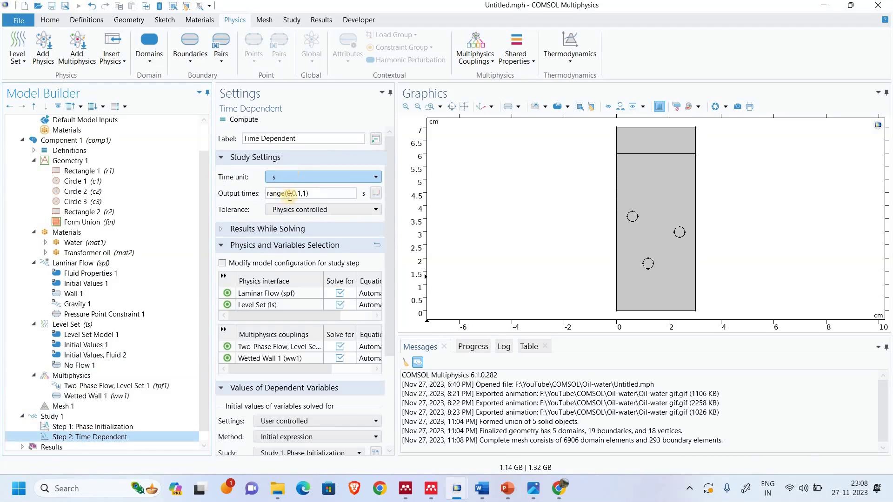
left_click(299, 194)
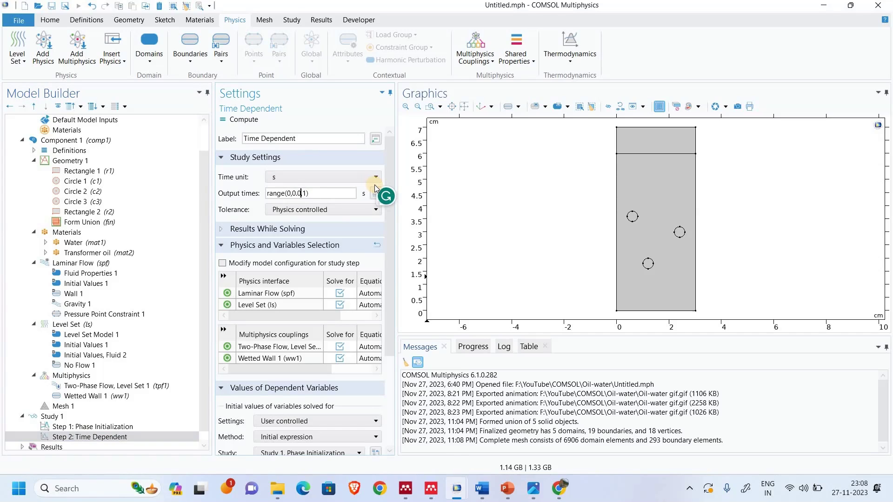
left_click(310, 192)
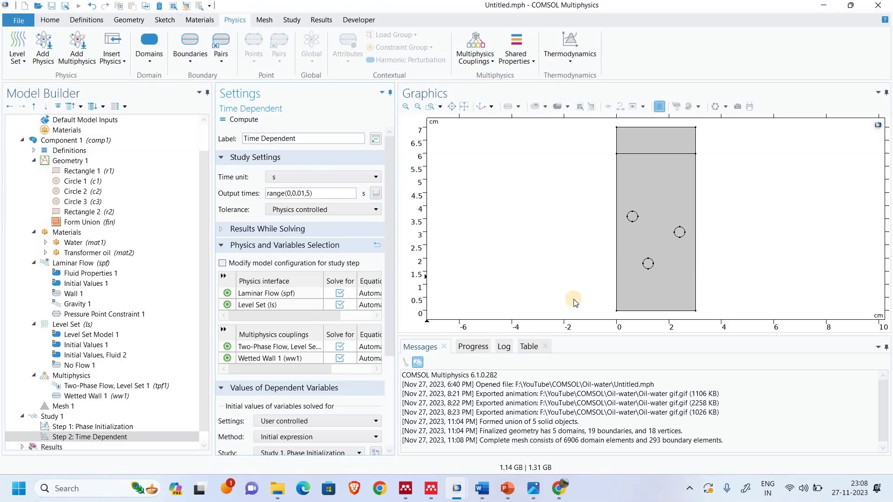
key("F8")
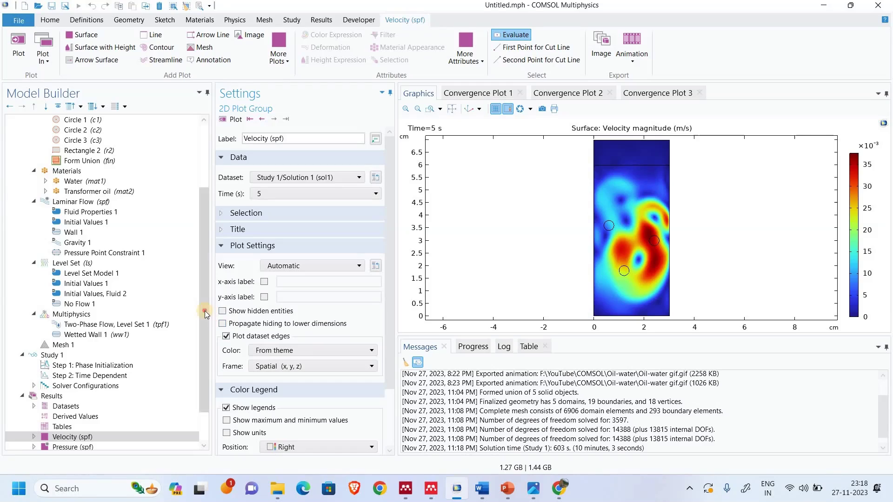
Show the Volume Fraction of Fluid 1 (ls) plot, stepping from the first time to 0.07 s
scroll(198, 385, "down", 2)
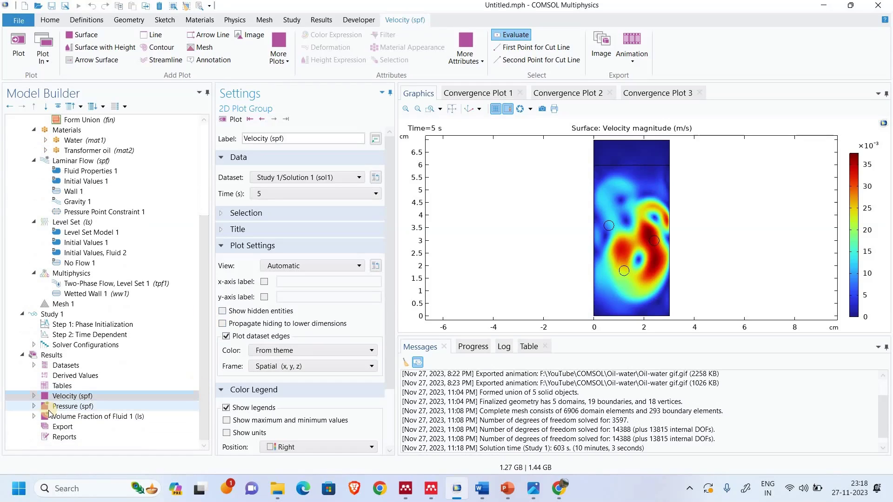
left_click(34, 416)
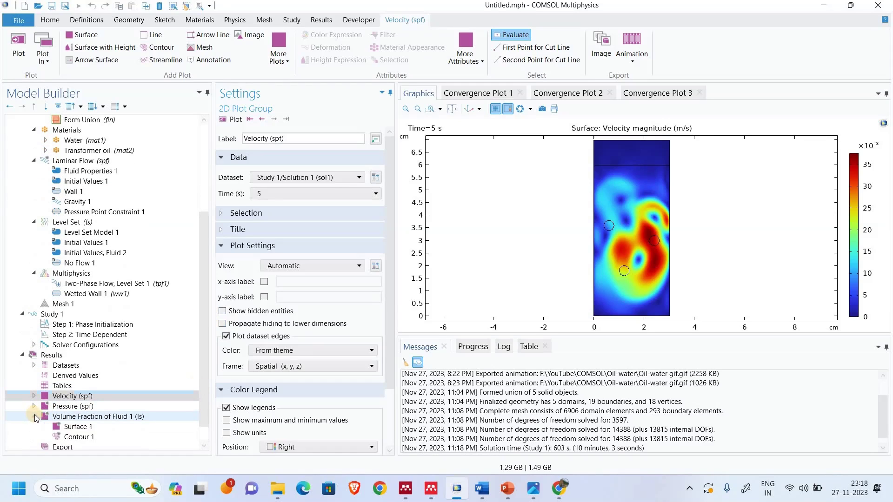
left_click(81, 418)
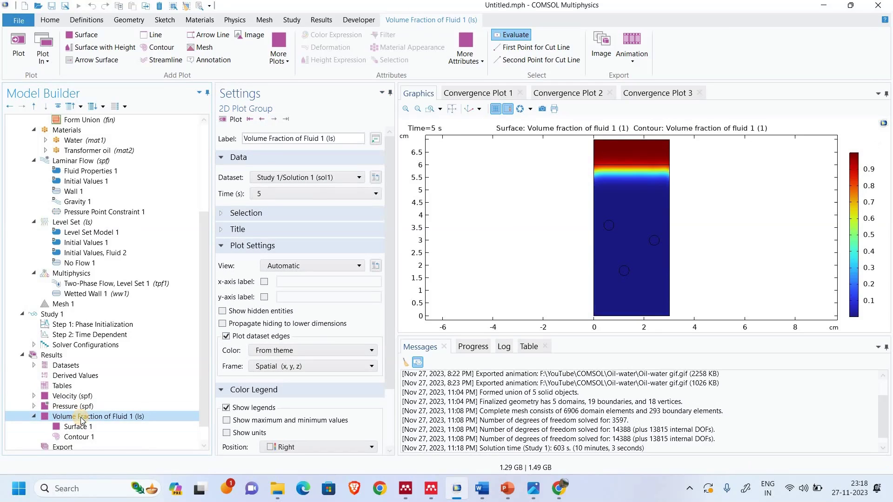
left_click(250, 120)
left_click(275, 119)
left_click(275, 120)
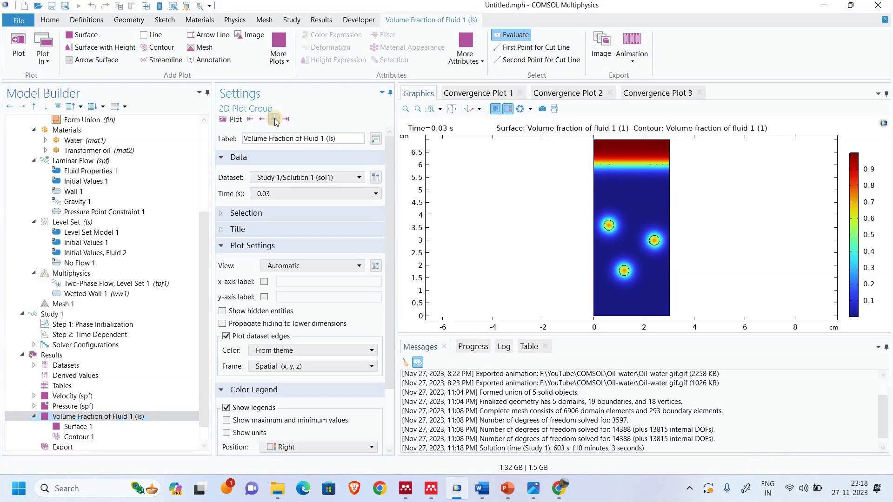
left_click(275, 119)
left_click(274, 119)
left_click(274, 120)
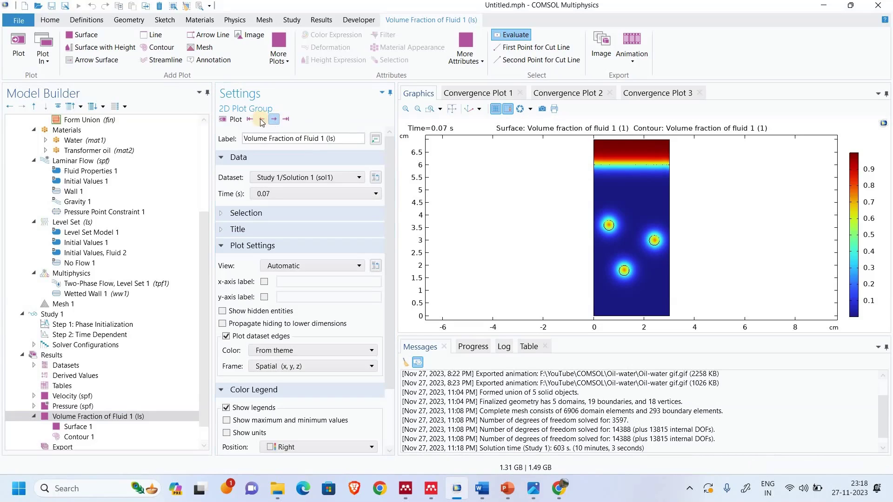
Create an animation player for the volume fraction plot and play it
left_click(628, 61)
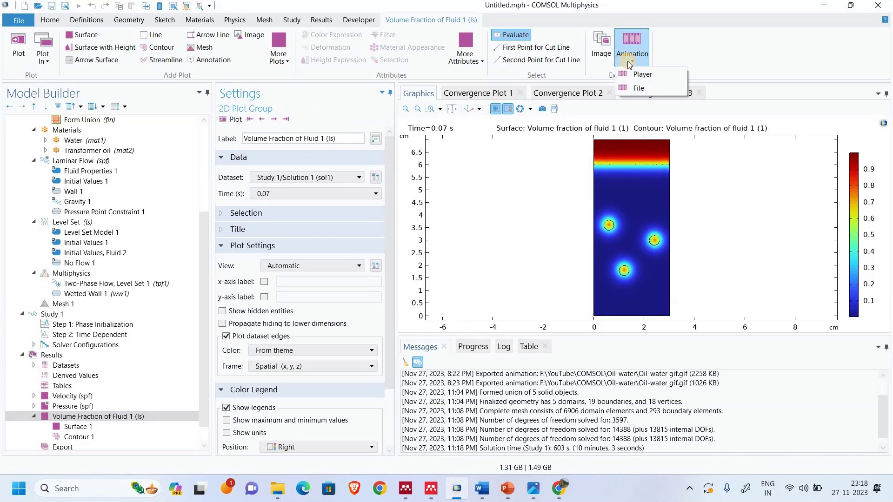
left_click(644, 75)
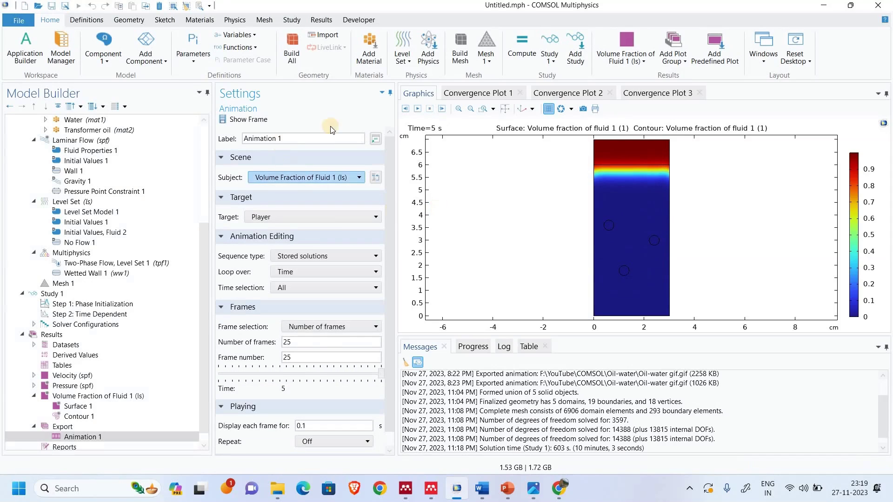
left_click(419, 110)
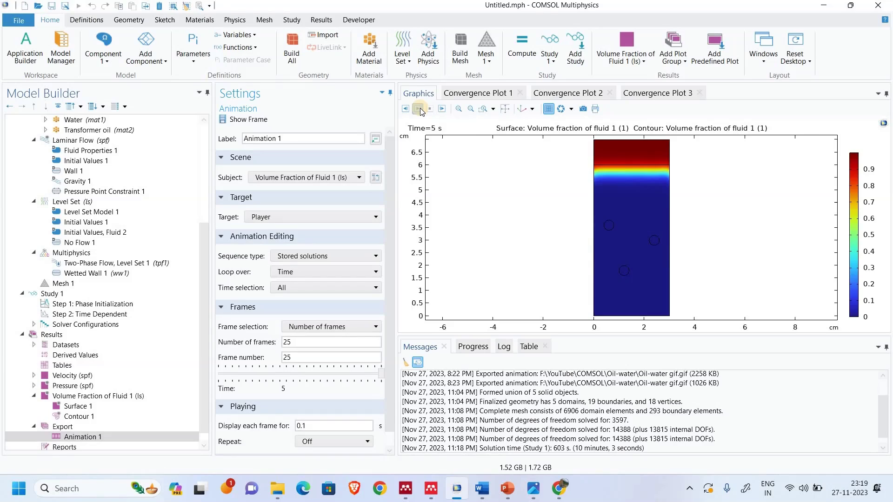
Set the animation to 50 frames and replay it through 5 s
left_click(310, 343)
double_click(310, 343)
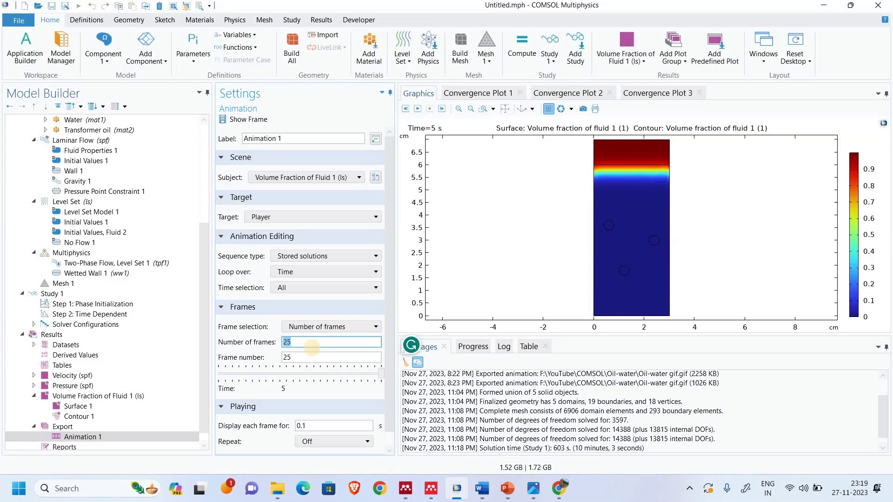
key("Return")
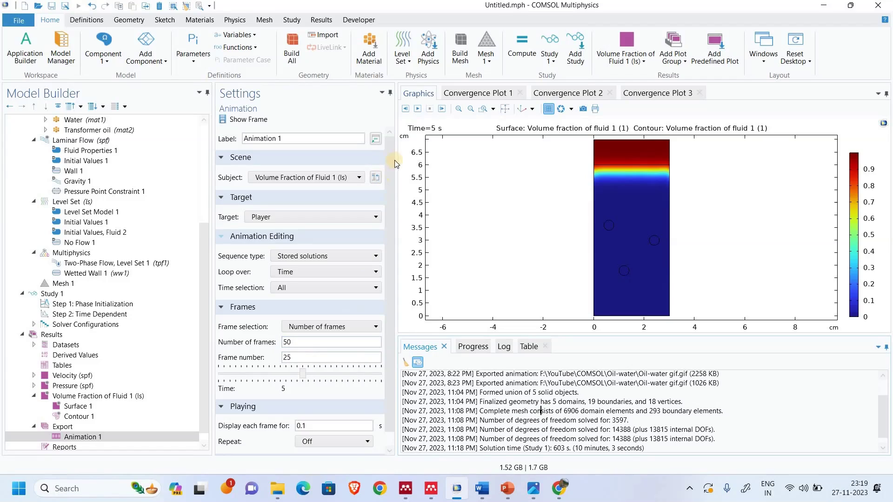
left_click(420, 110)
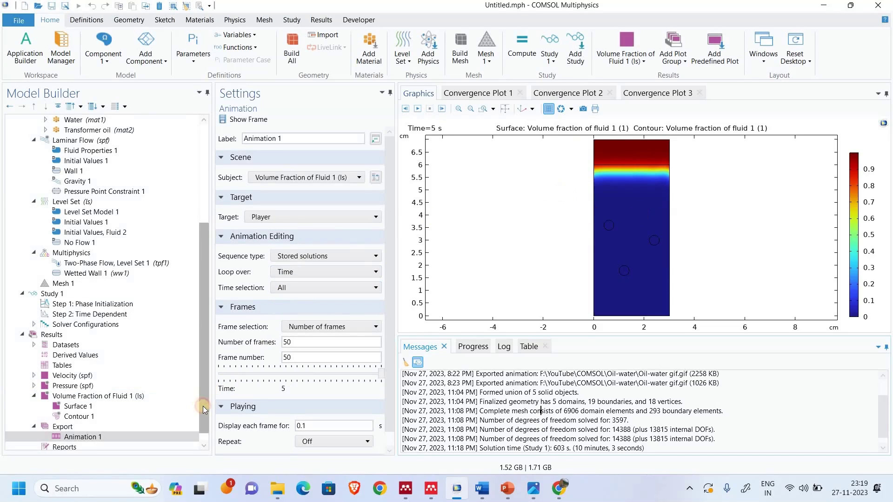
scroll(204, 409, "down", 1)
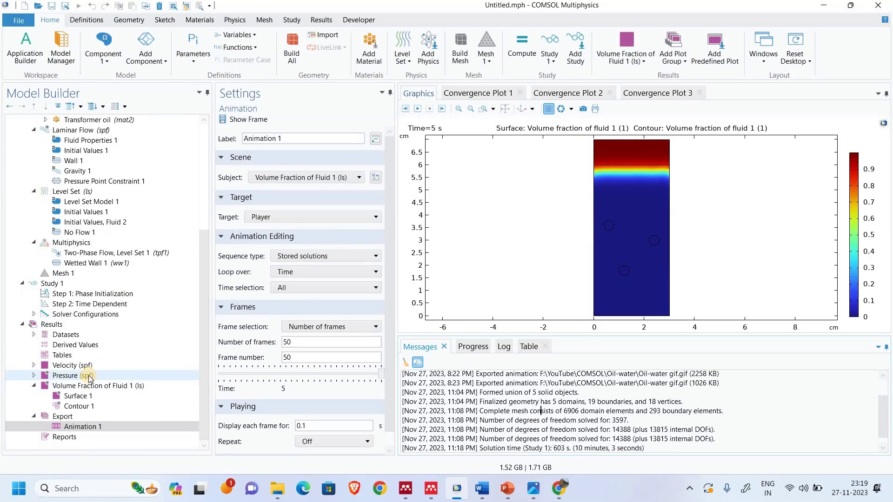